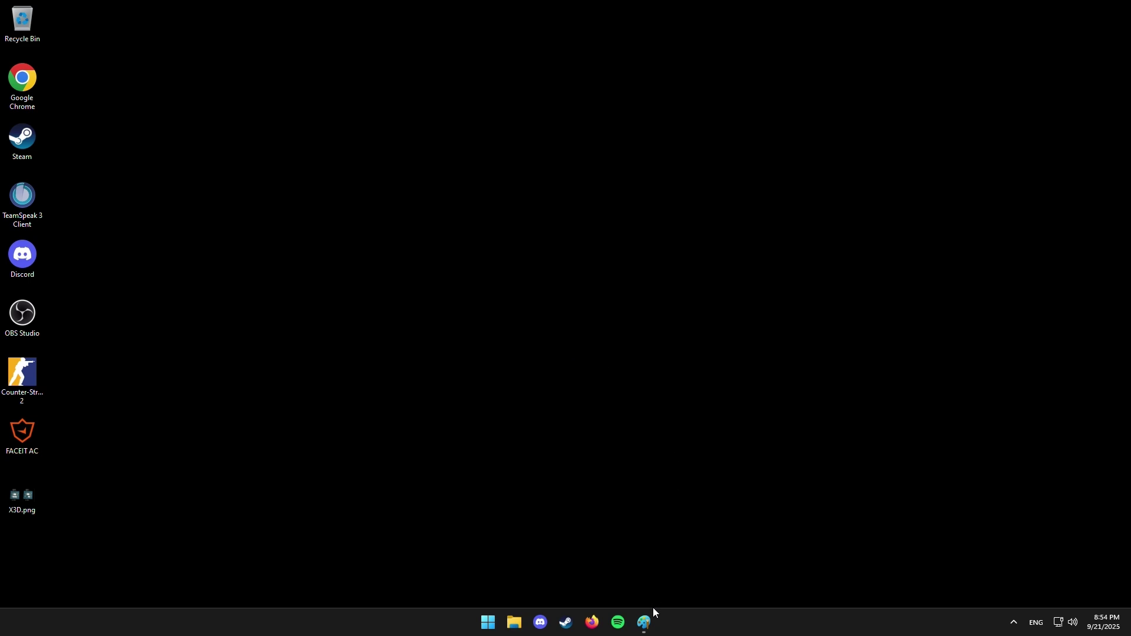
# Bring back the X3D.png image in Paint and box the 8s on the Ryzen 9 and Ryzen 7 in orange.
pyautogui.click(643, 622)
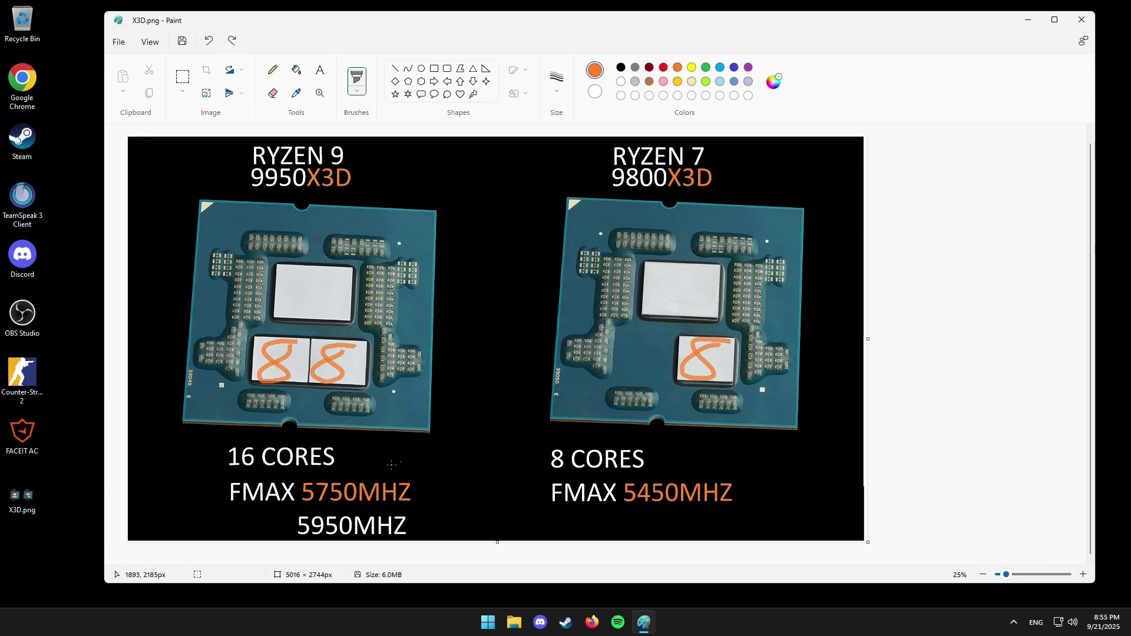
pyautogui.moveTo(311, 337)
pyautogui.mouseDown()
pyautogui.moveTo(310, 389)
pyautogui.moveTo(372, 389)
pyautogui.moveTo(381, 335)
pyautogui.moveTo(307, 334)
pyautogui.mouseUp()
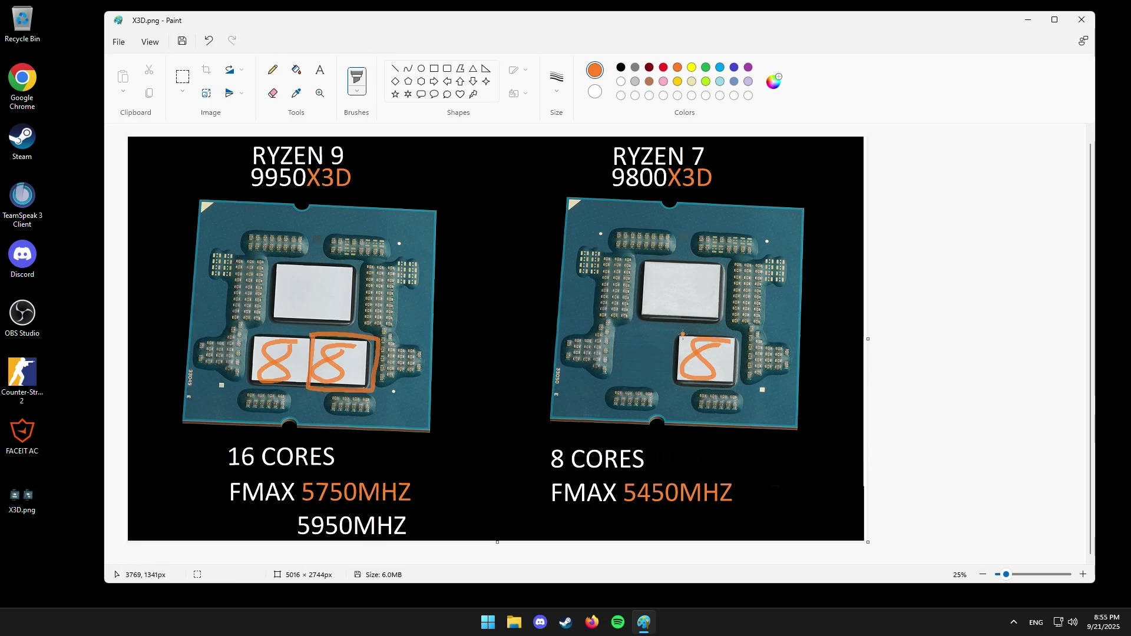
pyautogui.moveTo(682, 334)
pyautogui.mouseDown()
pyautogui.moveTo(675, 386)
pyautogui.moveTo(736, 384)
pyautogui.moveTo(740, 331)
pyautogui.moveTo(676, 334)
pyautogui.mouseUp()
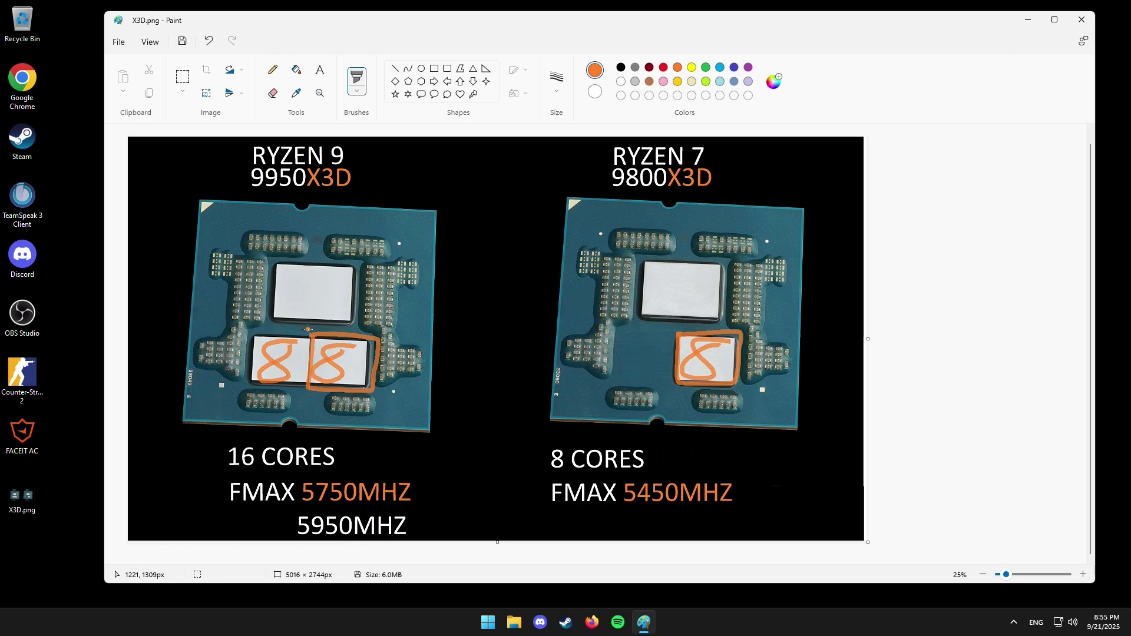
# Draw an orange X over the first Ryzen 9 die and underline the 5750MHZ and 5450MHZ speeds.
pyautogui.moveTo(307, 327); pyautogui.dragTo(262, 375)
pyautogui.moveTo(260, 323); pyautogui.dragTo(312, 408)
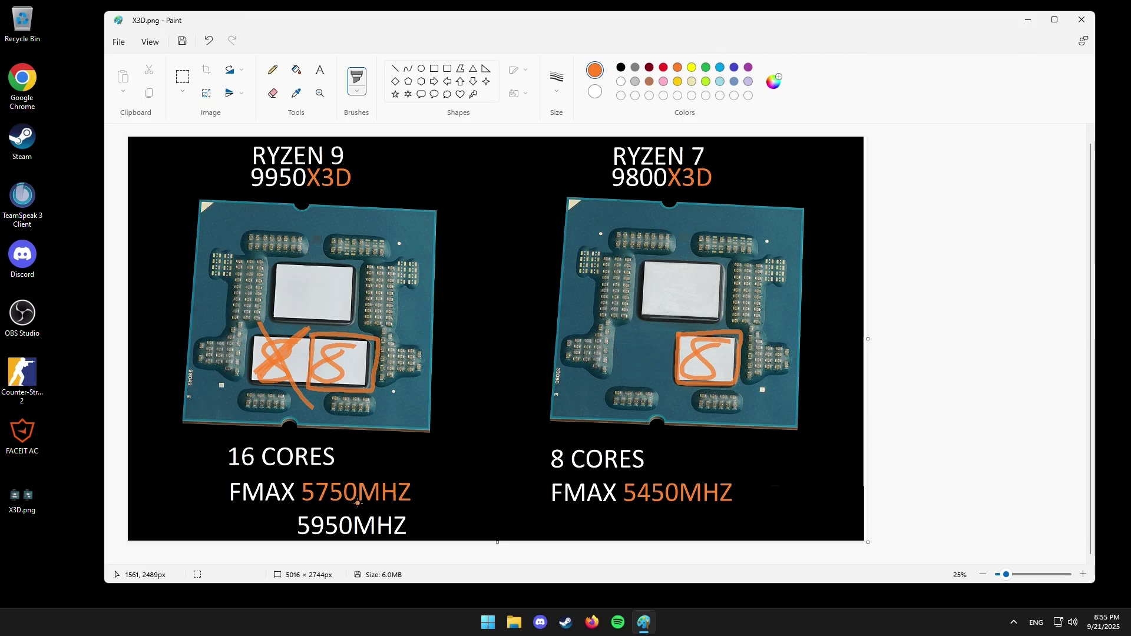
pyautogui.moveTo(303, 506); pyautogui.dragTo(410, 508)
pyautogui.moveTo(623, 506); pyautogui.dragTo(738, 508)
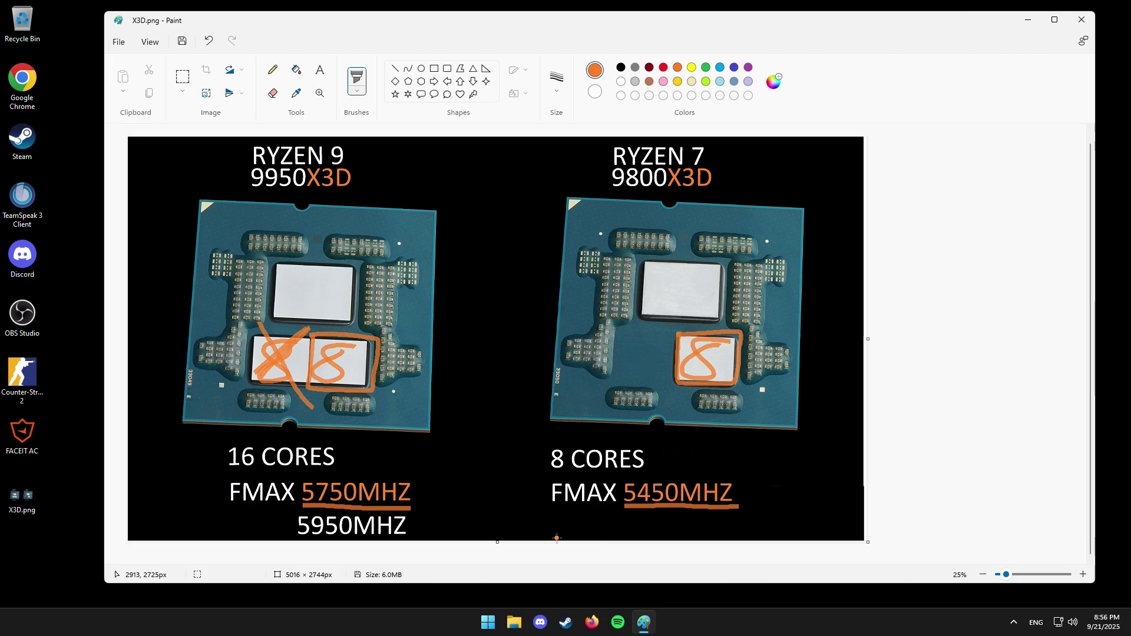
# Close the annotated X3D comparison image in Paint with Alt+F4.
pyautogui.hotkey('alt', 'F4')
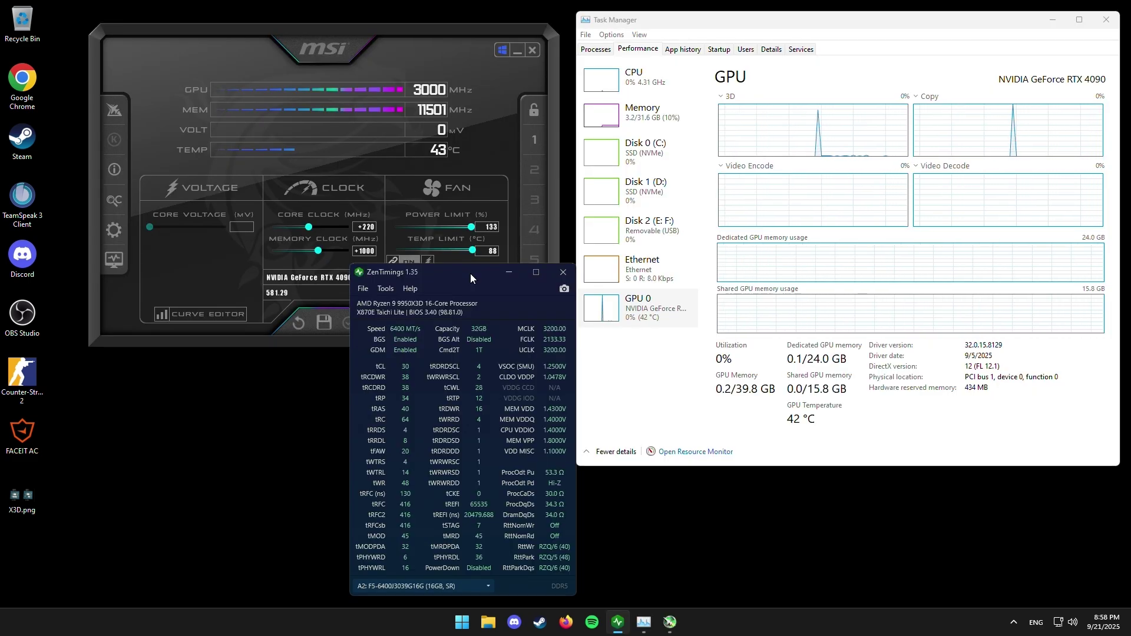
# Check Task Manager's CPU and GPU 0 pages and move ZenTimings over the Task Manager window.
pyautogui.moveTo(470, 273)
pyautogui.mouseDown()
pyautogui.moveTo(439, 274)
pyautogui.moveTo(427, 258)
pyautogui.moveTo(468, 254)
pyautogui.mouseUp()
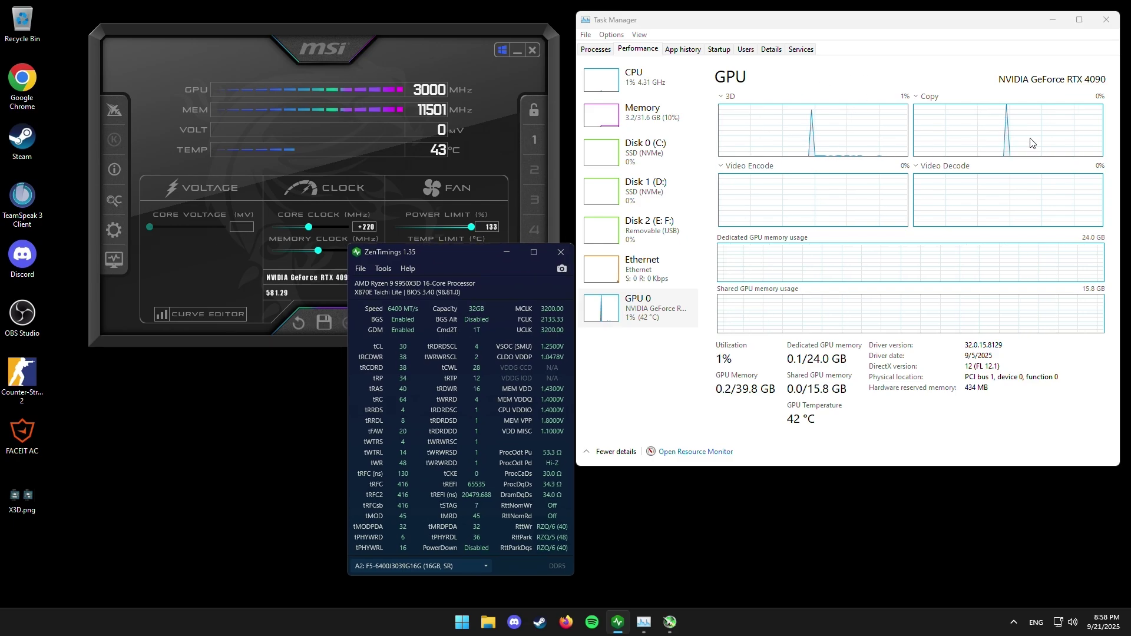
pyautogui.click(633, 77)
pyautogui.click(636, 308)
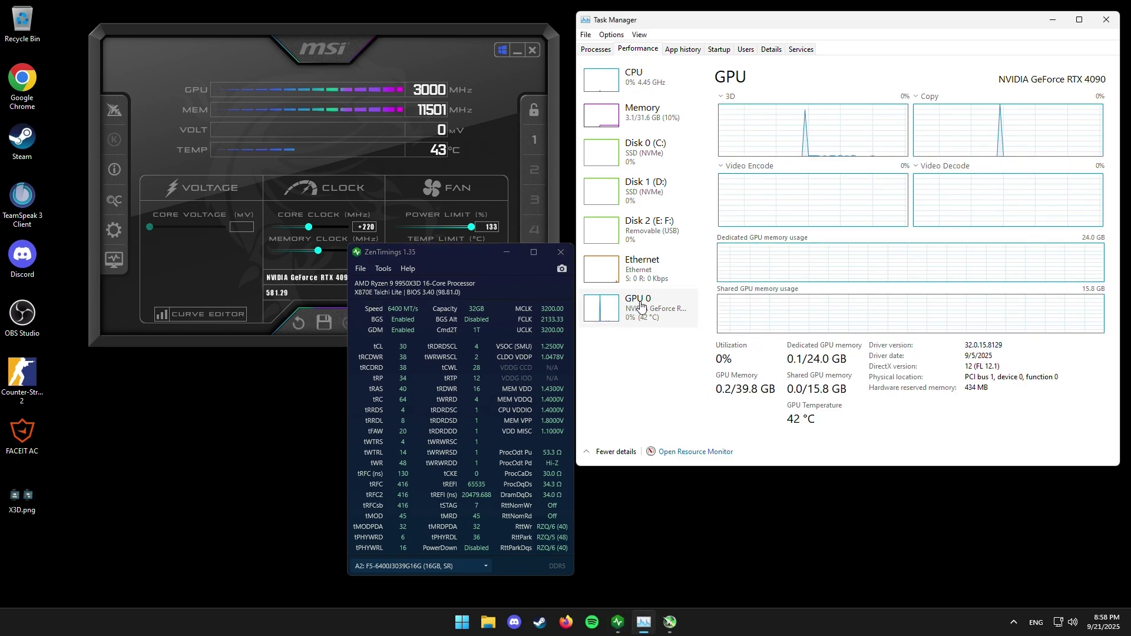
pyautogui.moveTo(443, 252); pyautogui.dragTo(720, 150)
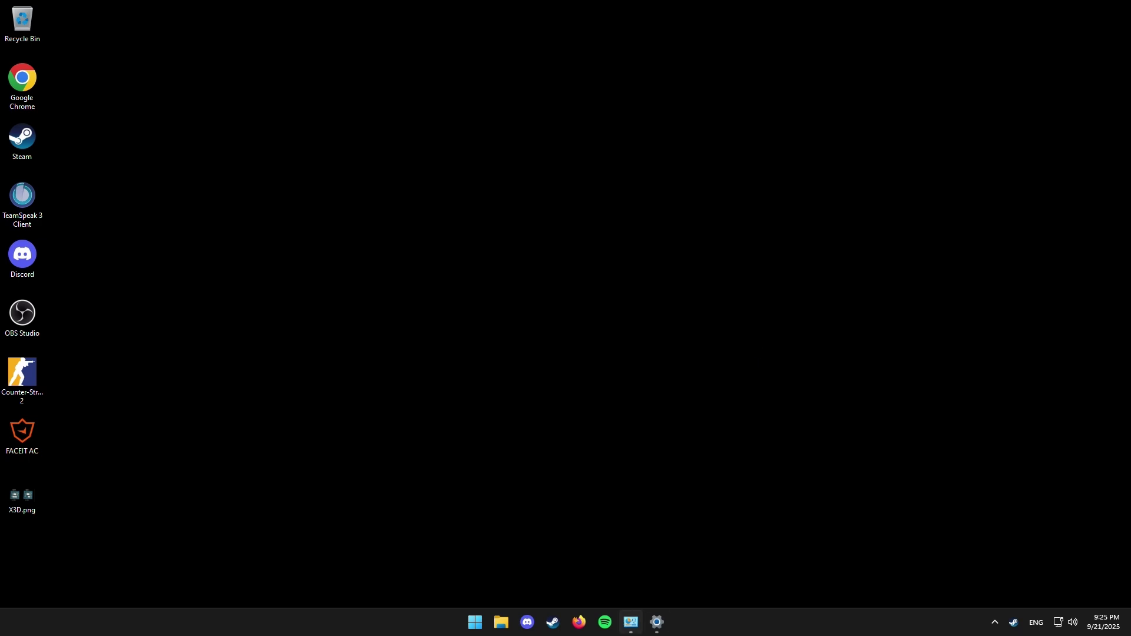
# Review and close the Power Options window, then bring up the Game Mode settings.
pyautogui.click(631, 622)
pyautogui.moveTo(826, 175); pyautogui.dragTo(285, 171)
pyautogui.click(547, 171)
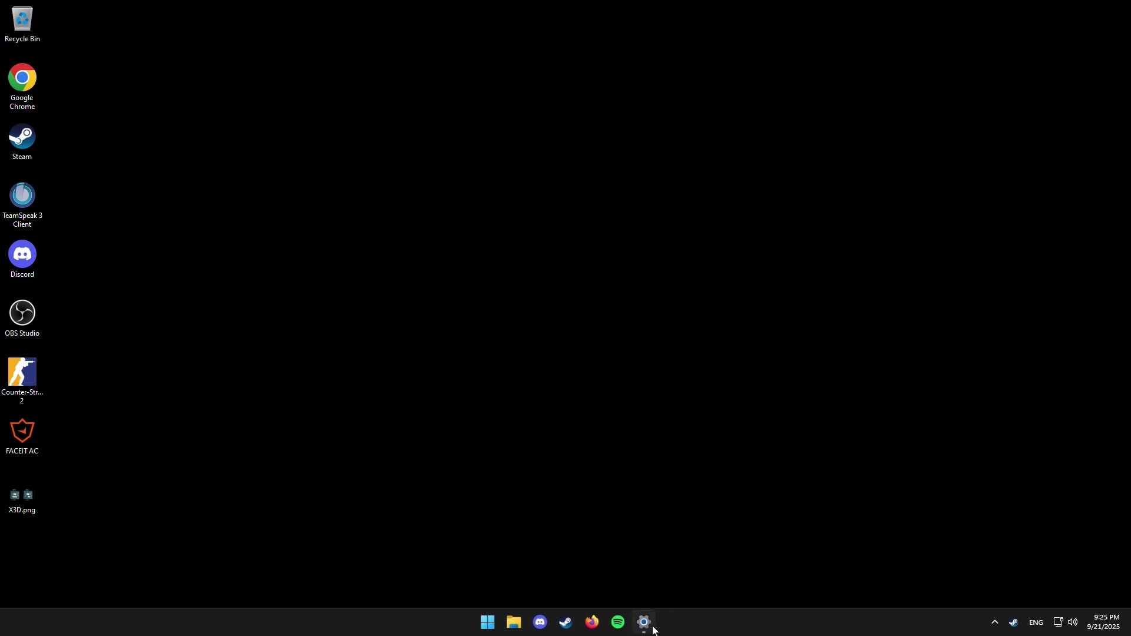
pyautogui.click(644, 622)
pyautogui.moveTo(357, 177); pyautogui.dragTo(468, 155)
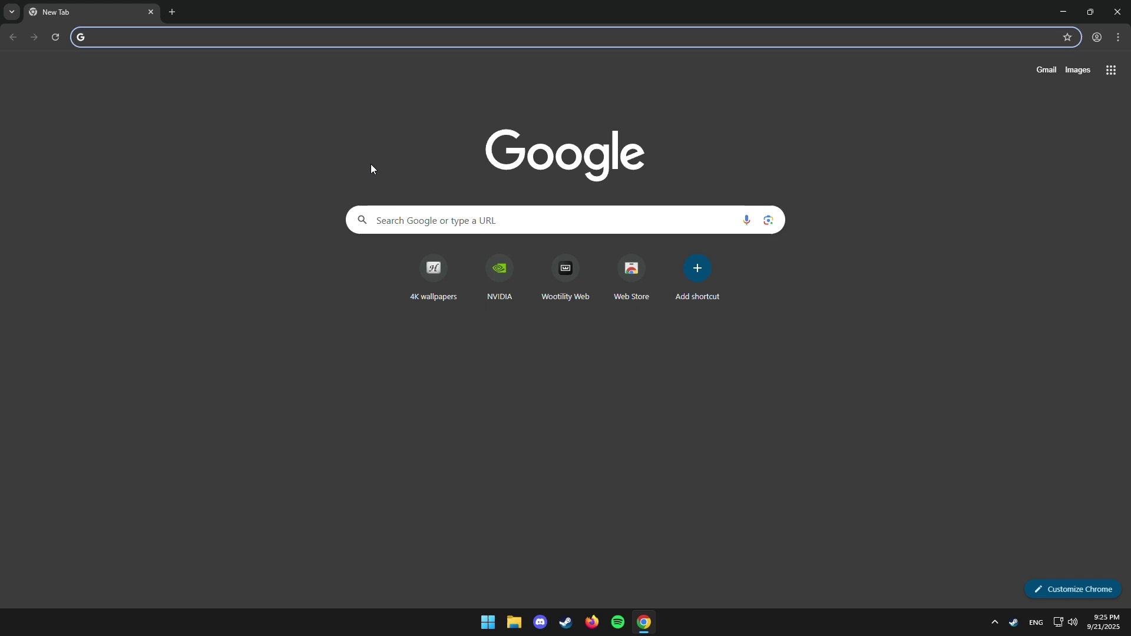
# Search 'amd chipset' and download AMD Chipset Drivers for Chipsets > AM5 > X870E from AMD's site.
pyautogui.write('amd chipset')
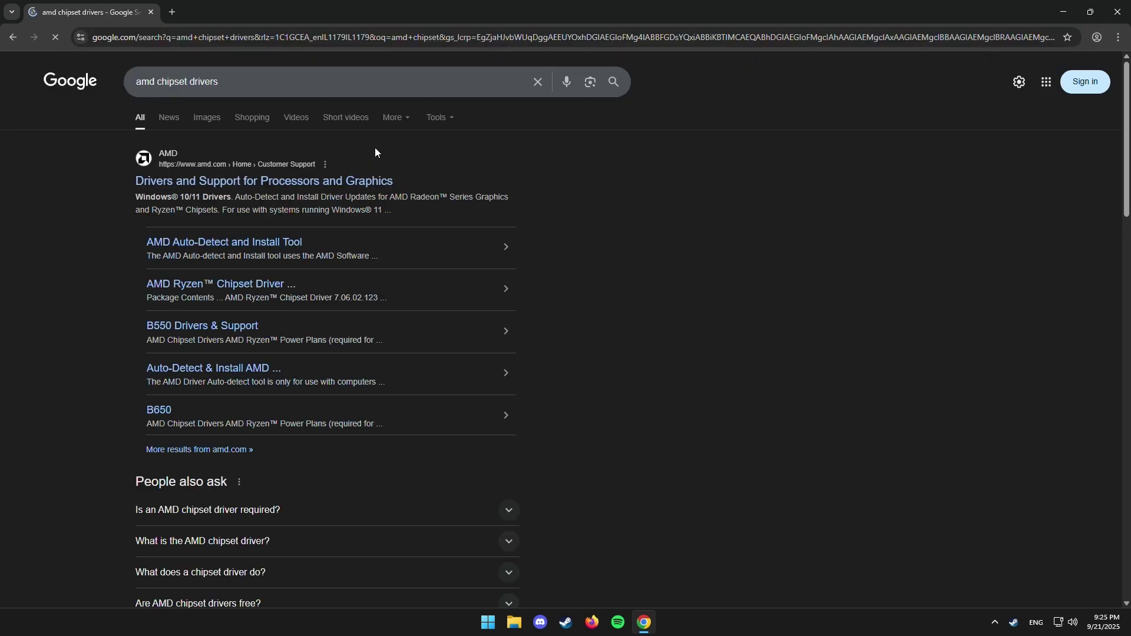
pyautogui.click(301, 181)
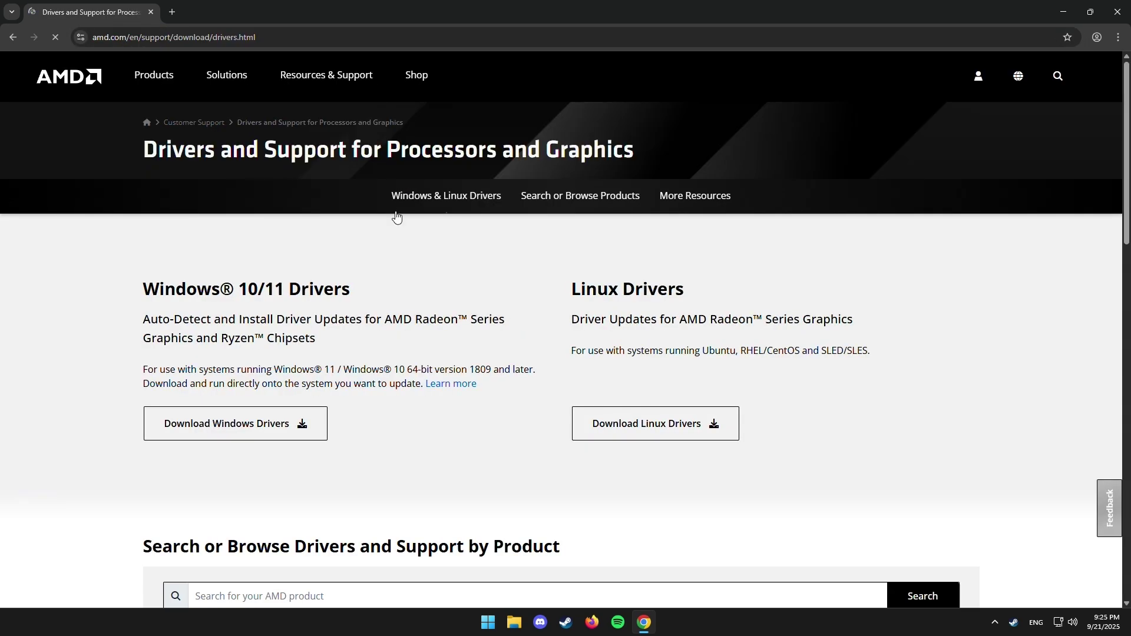
pyautogui.scroll(-7, 383, 282)
pyautogui.click(192, 311)
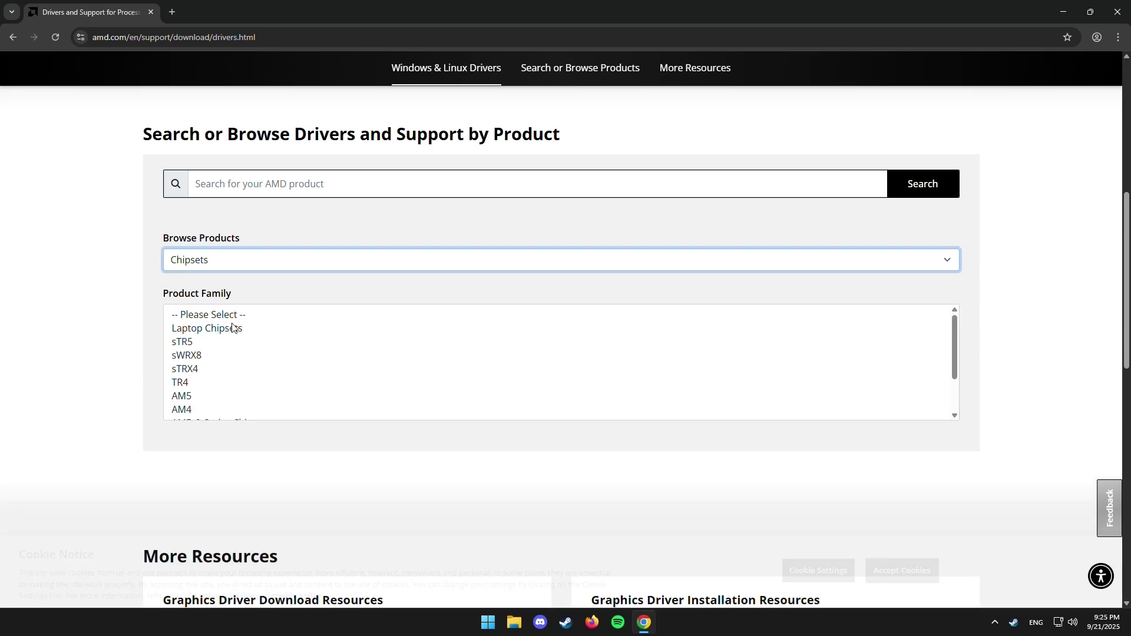
pyautogui.click(197, 398)
pyautogui.click(209, 384)
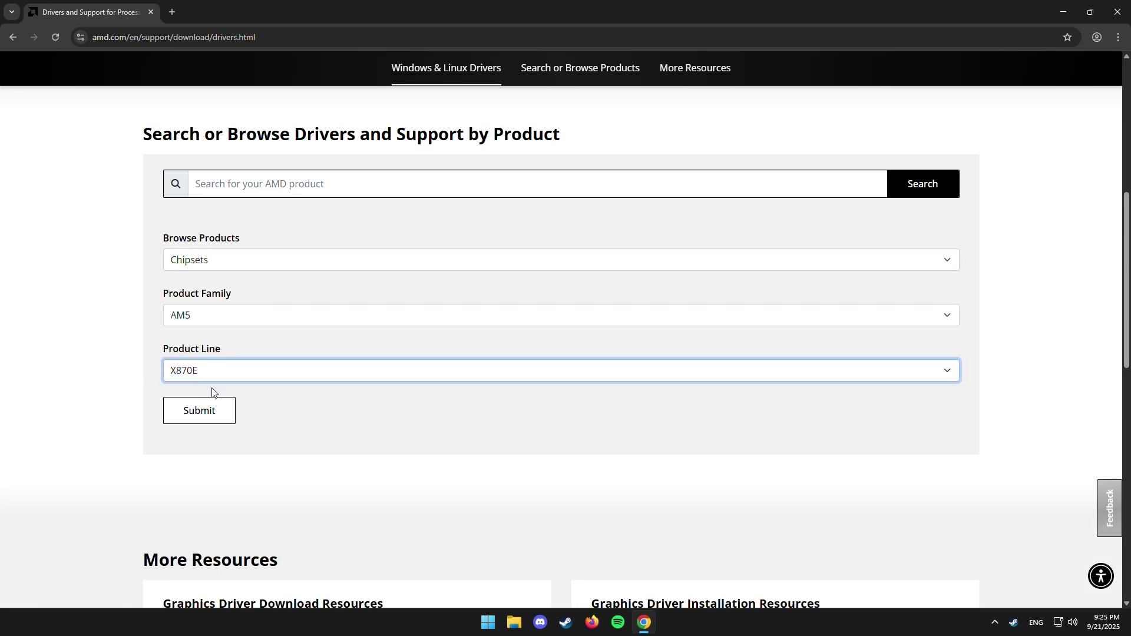
pyautogui.click(178, 411)
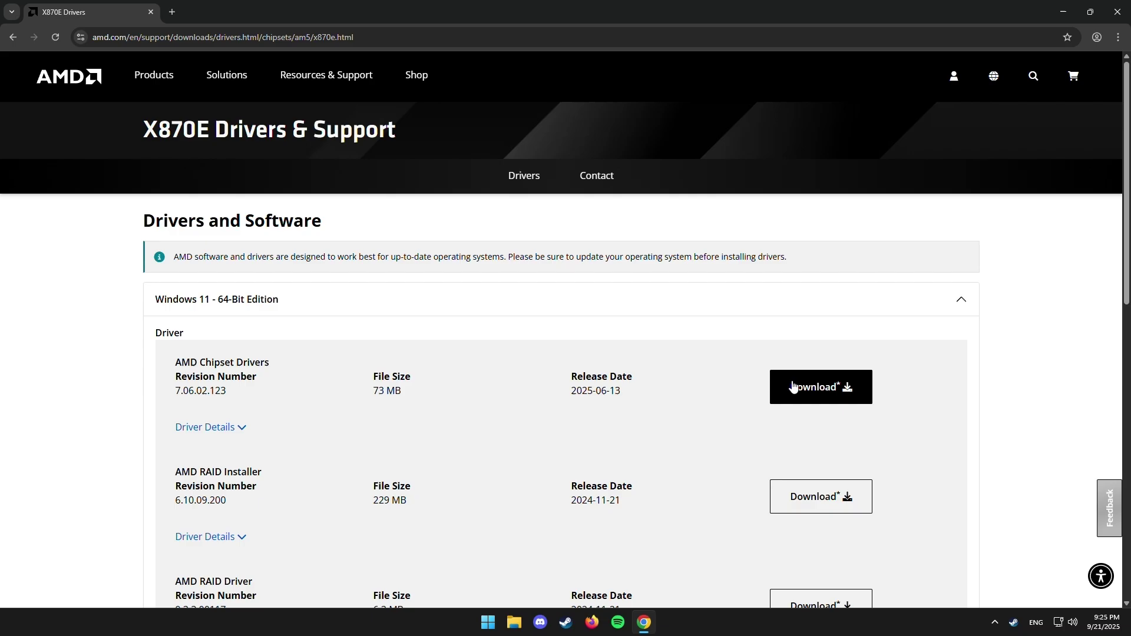
pyautogui.click(790, 388)
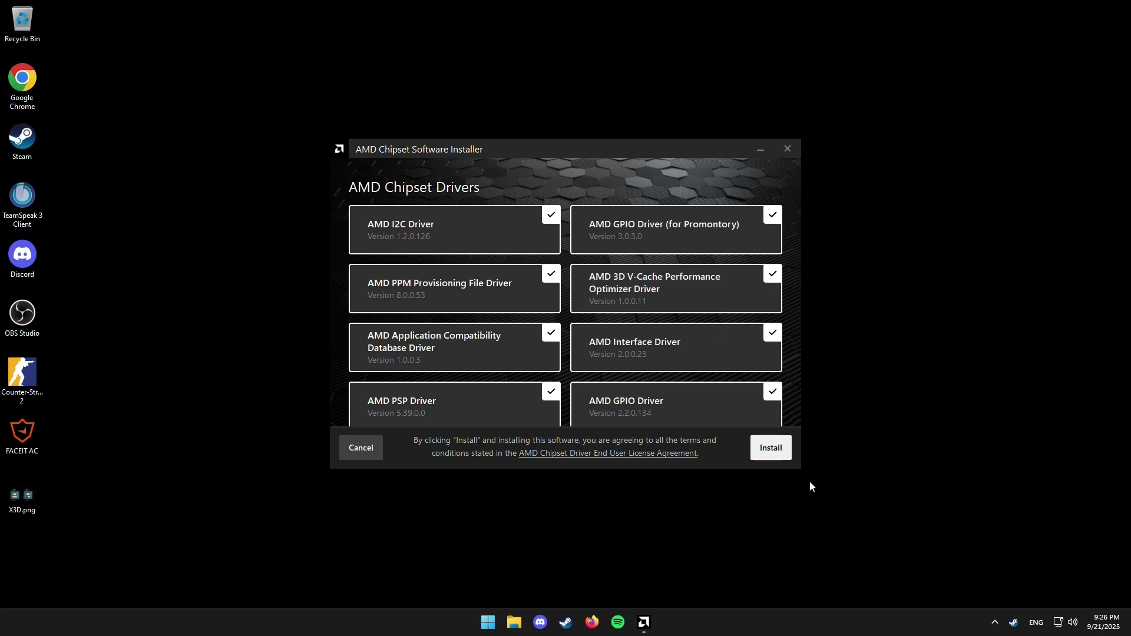
# Install the X870E chipset drivers in the AMD Chipset Software Installer.
pyautogui.click(767, 446)
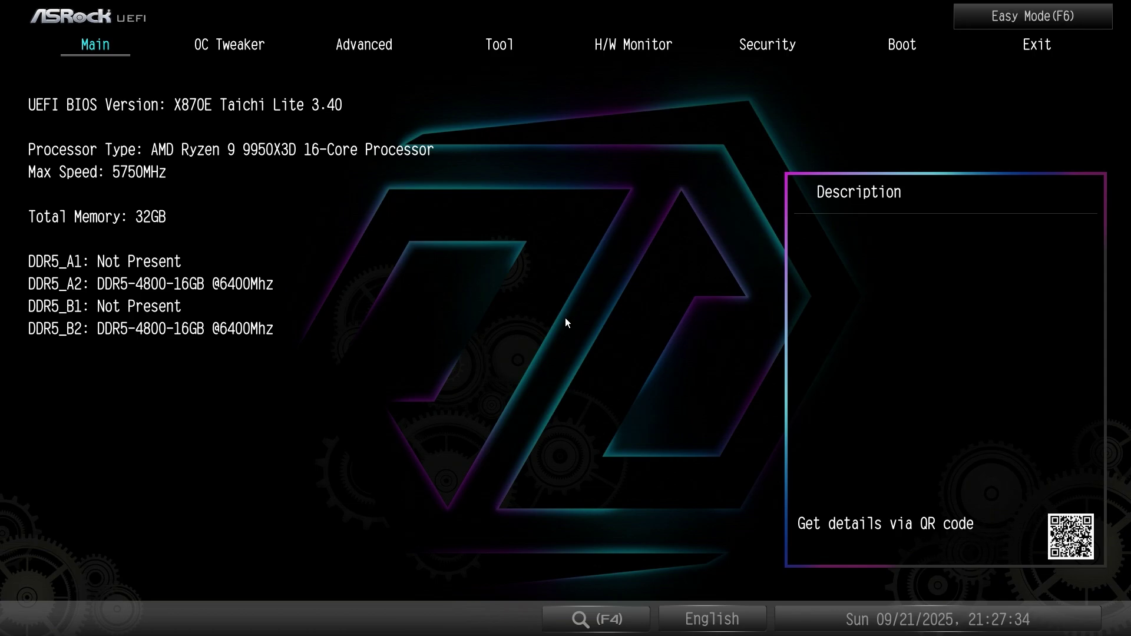
# Set CPPC Dynamic Preferred Cores to Driver under Advanced > AMD CBS > SMU Common Options.
pyautogui.press('Right')
pyautogui.press('Right')
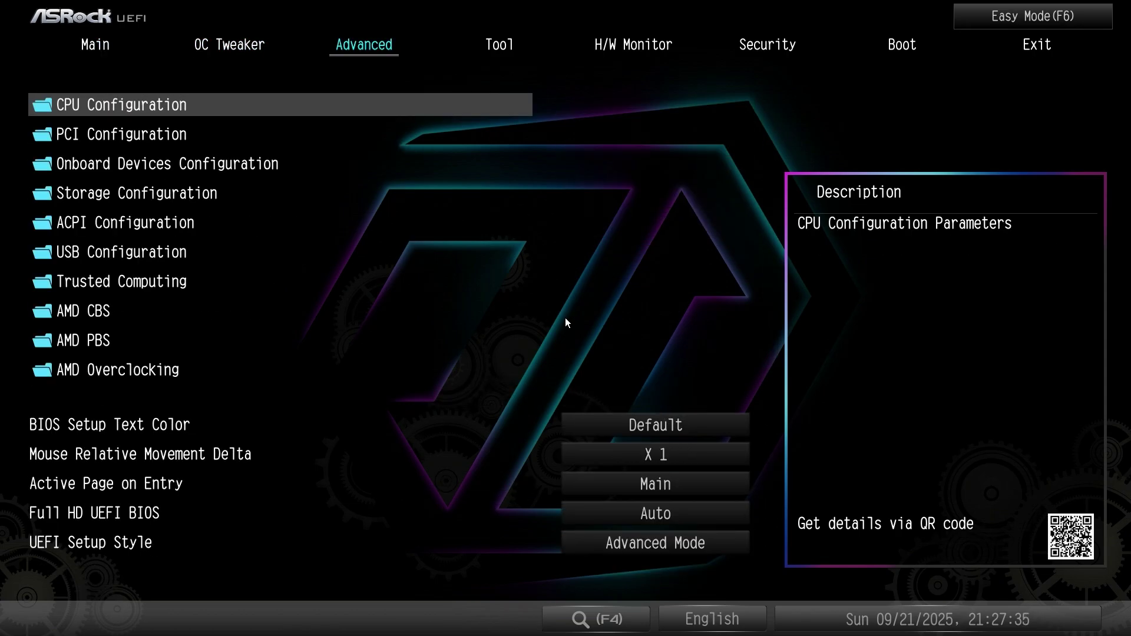
pyautogui.press('Down')
pyautogui.press('Down')
pyautogui.press('Down')
pyautogui.press('Down')
pyautogui.press('Down')
pyautogui.press('Down')
pyautogui.press('Down')
pyautogui.press('Down')
pyautogui.press('Up')
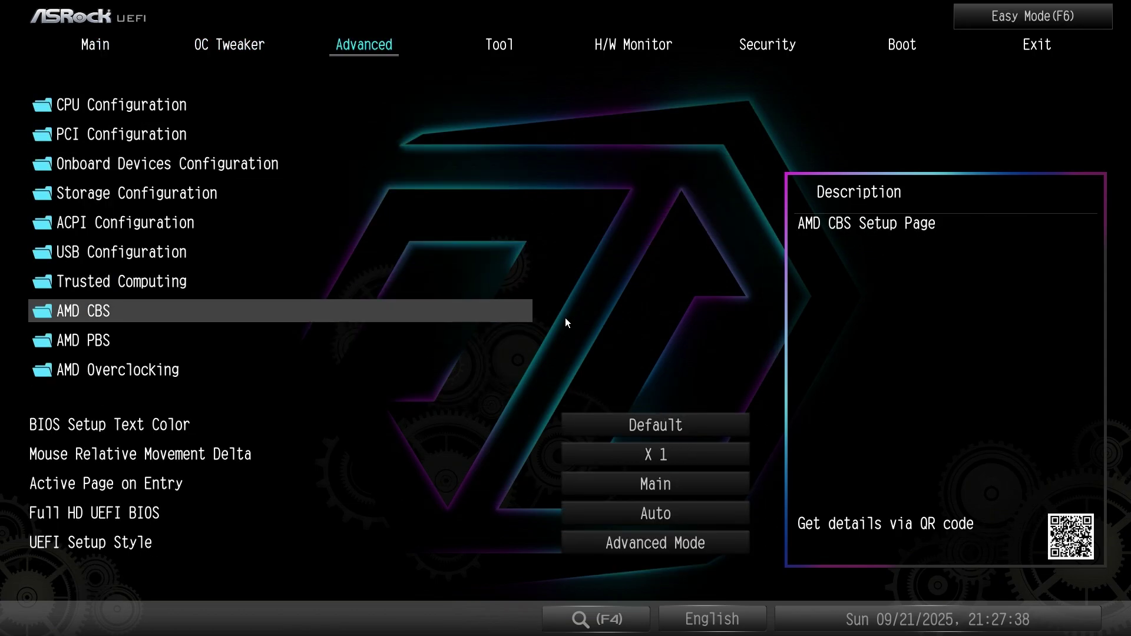
pyautogui.press('Return')
pyautogui.press('Down')
pyautogui.press('Down')
pyautogui.press('Down')
pyautogui.press('Down')
pyautogui.press('Down')
pyautogui.press('Down')
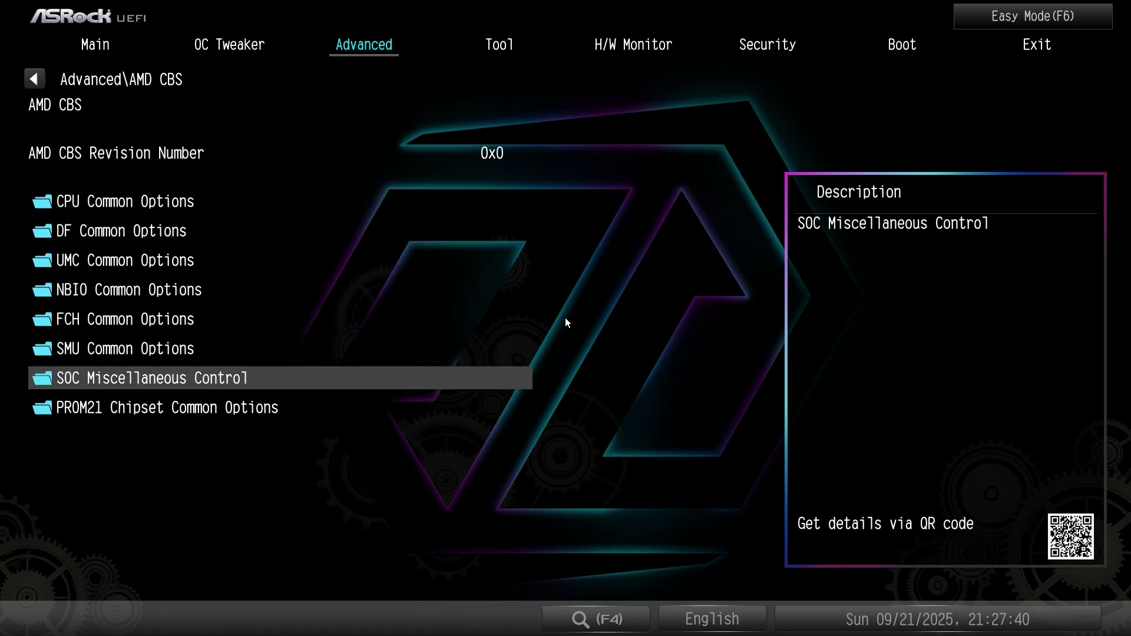
pyautogui.press('Up')
pyautogui.press('Return')
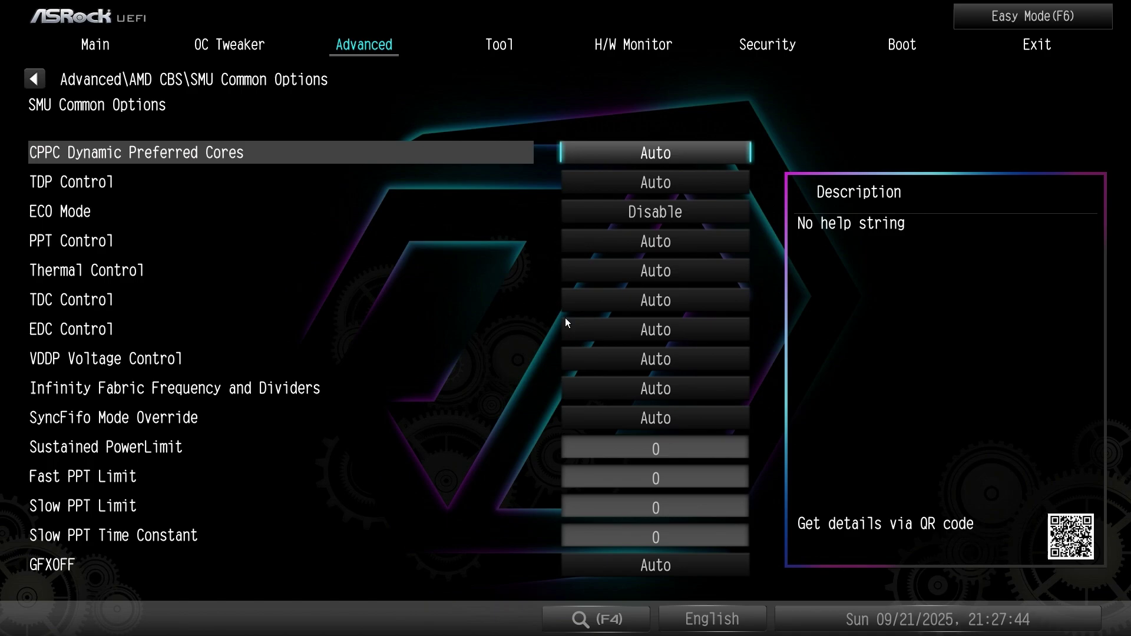
pyautogui.press('Return')
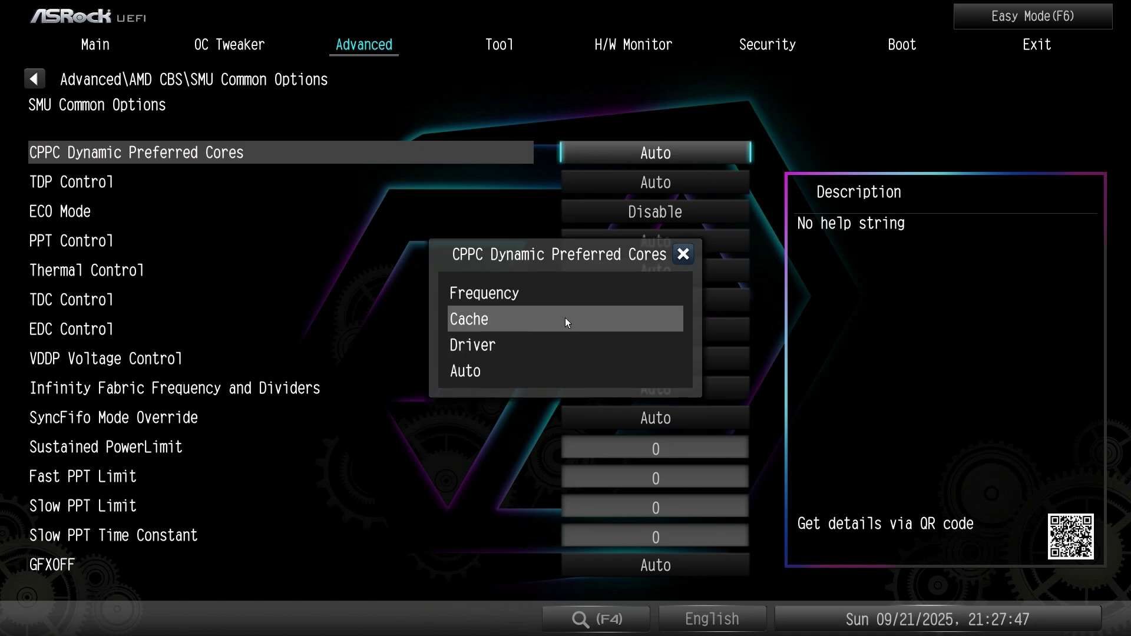
pyautogui.press('Down')
pyautogui.press('Return')
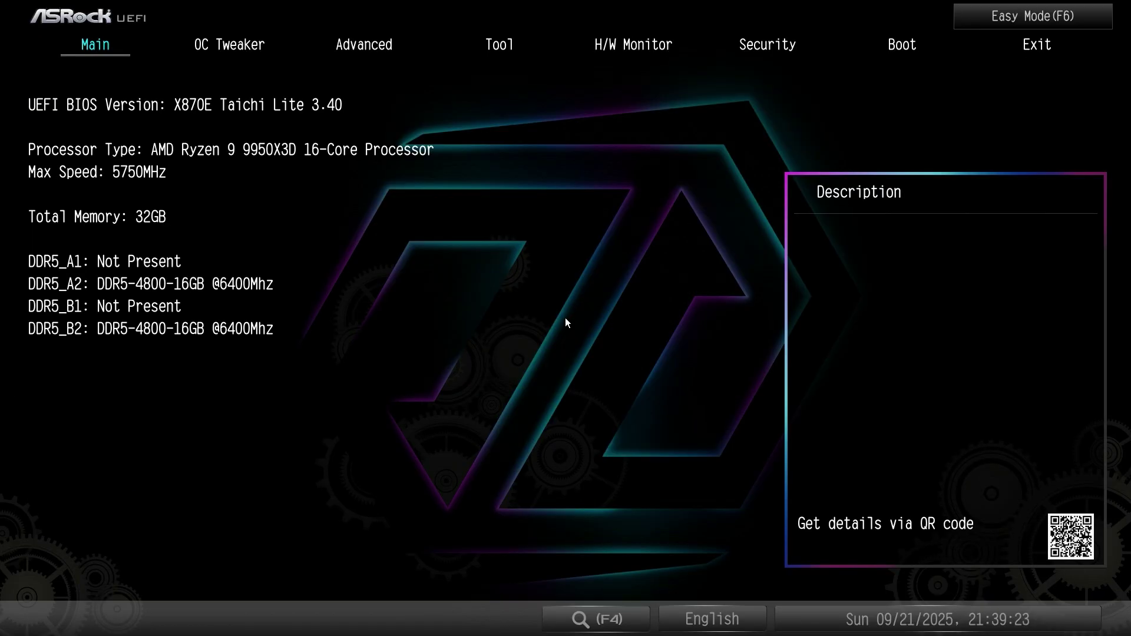
# Set Gaming Mode to Enabled in OC Tweaker, then save changes and exit the UEFI.
pyautogui.press('Right')
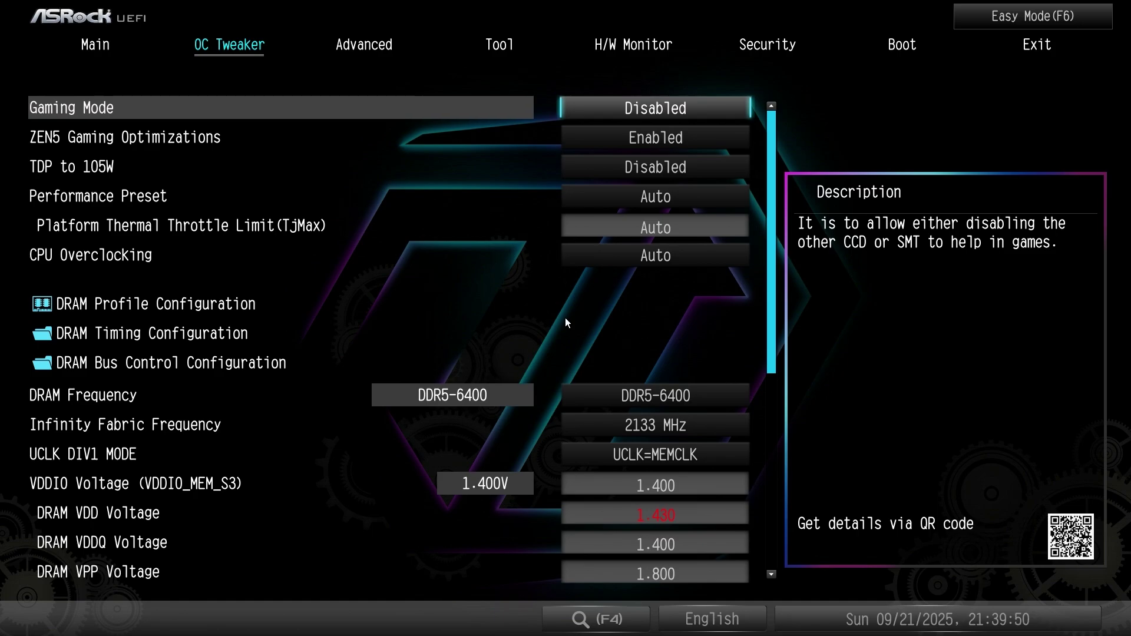
pyautogui.press('Return')
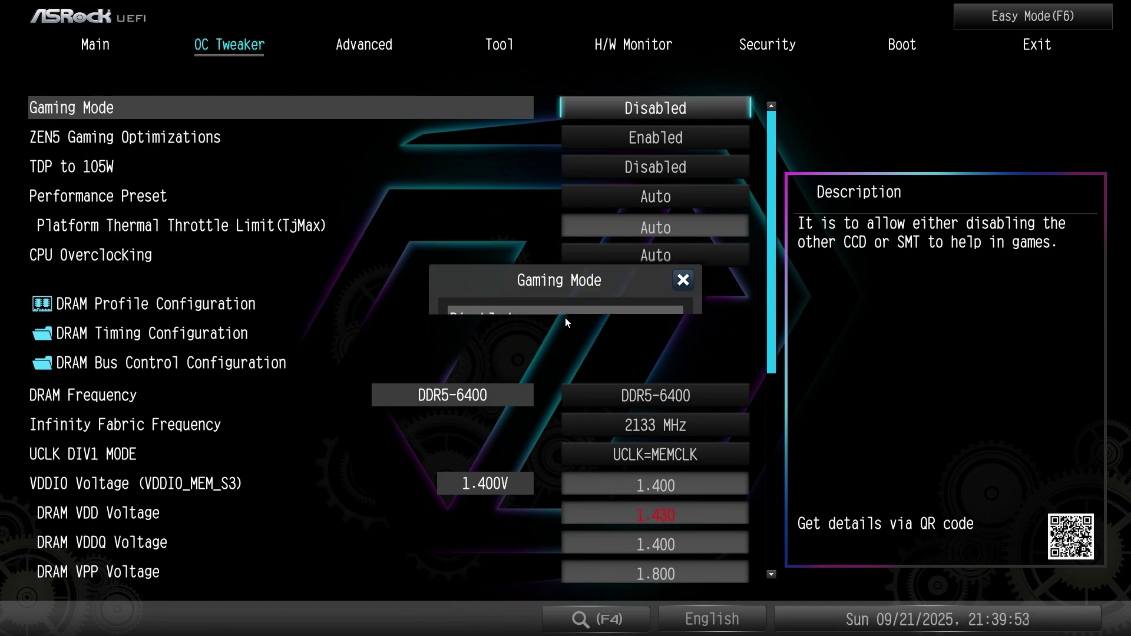
pyautogui.press('Down')
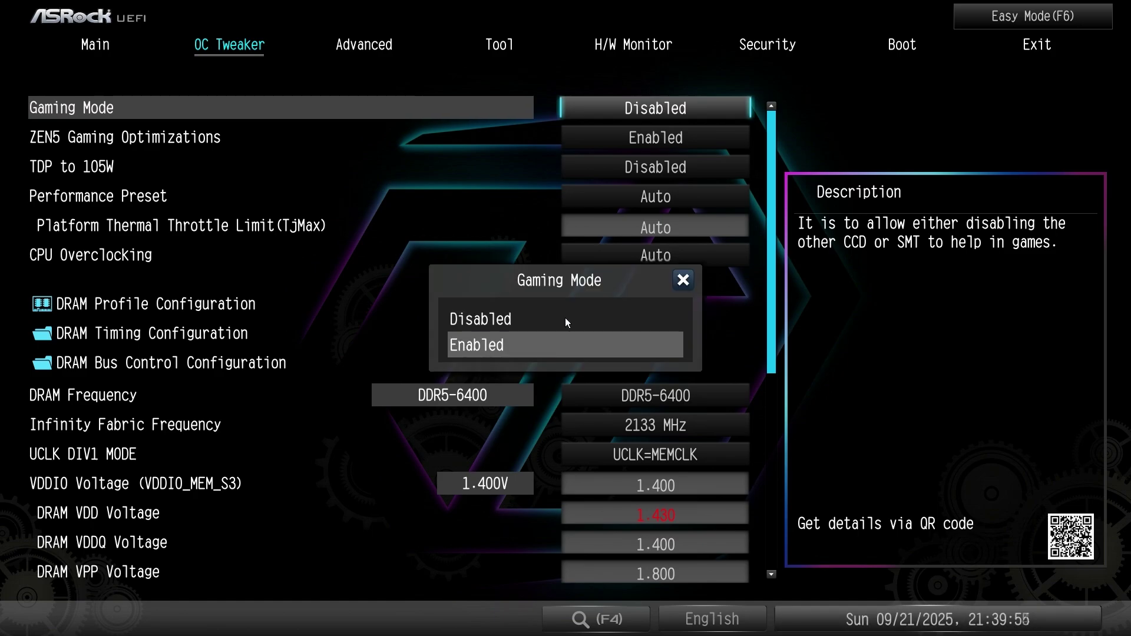
pyautogui.press('Return')
pyautogui.press('Right')
pyautogui.press('Right')
pyautogui.press('Right')
pyautogui.press('Right')
pyautogui.press('Right')
pyautogui.press('Right')
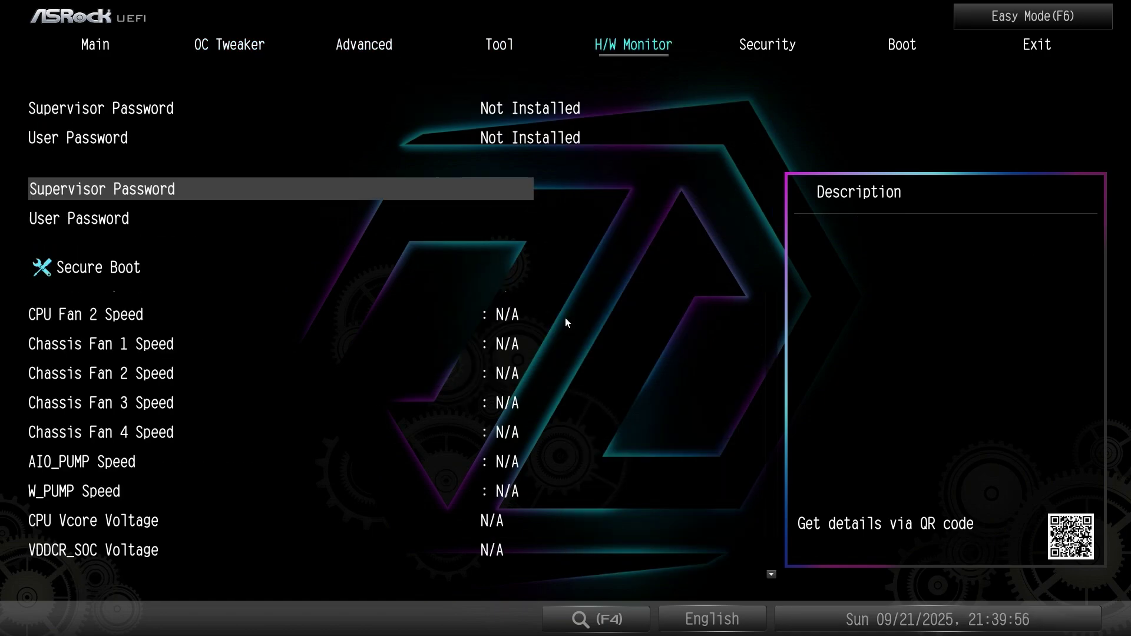
pyautogui.press('Return')
pyautogui.press('Return')
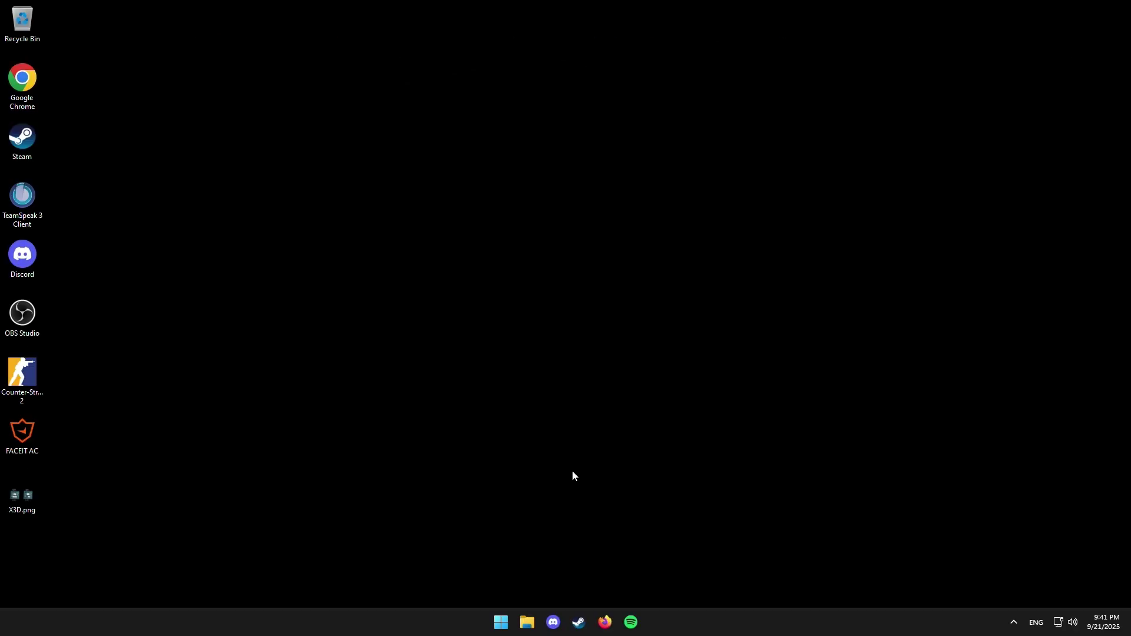
# Open Task Manager from the taskbar and view the Ryzen 9 9950X3D CPU performance page.
pyautogui.rightClick(695, 617)
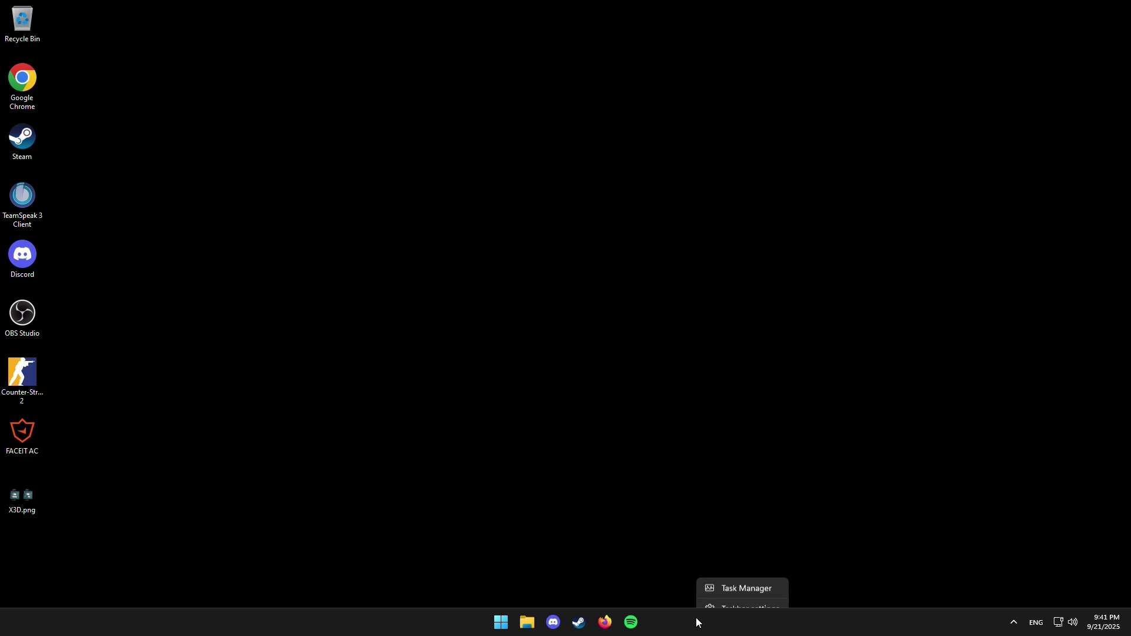
pyautogui.click(740, 581)
pyautogui.click(646, 48)
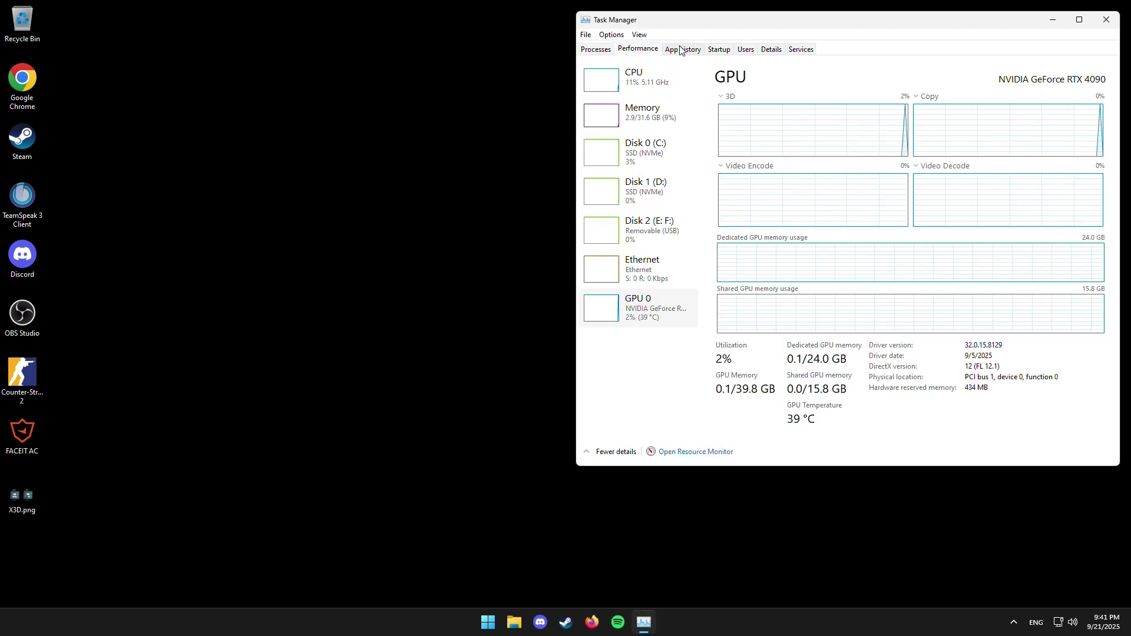
pyautogui.moveTo(683, 23); pyautogui.dragTo(551, 75)
pyautogui.click(533, 129)
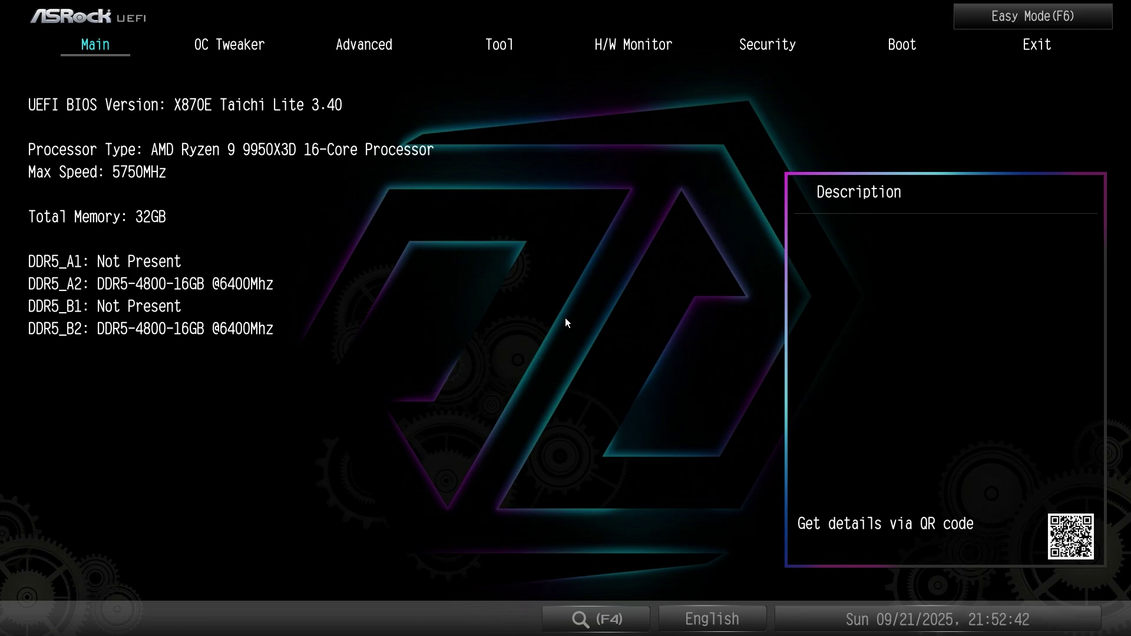
# Set Gaming Mode back to Disabled in OC Tweaker.
pyautogui.press('Right')
pyautogui.press('Return')
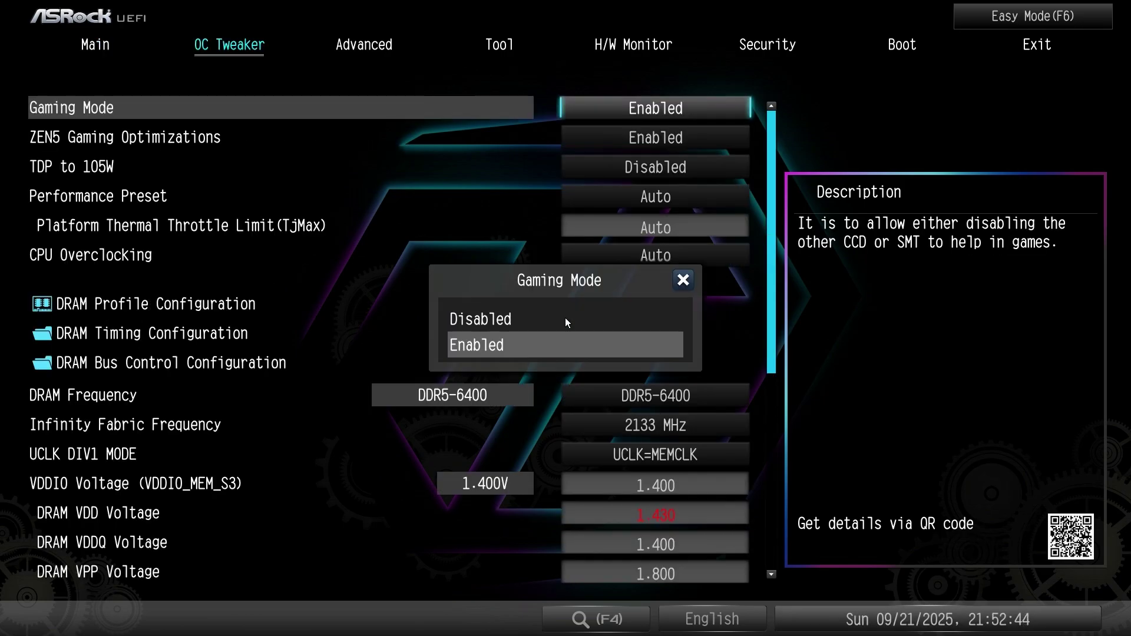
pyautogui.press('Up')
pyautogui.press('Return')
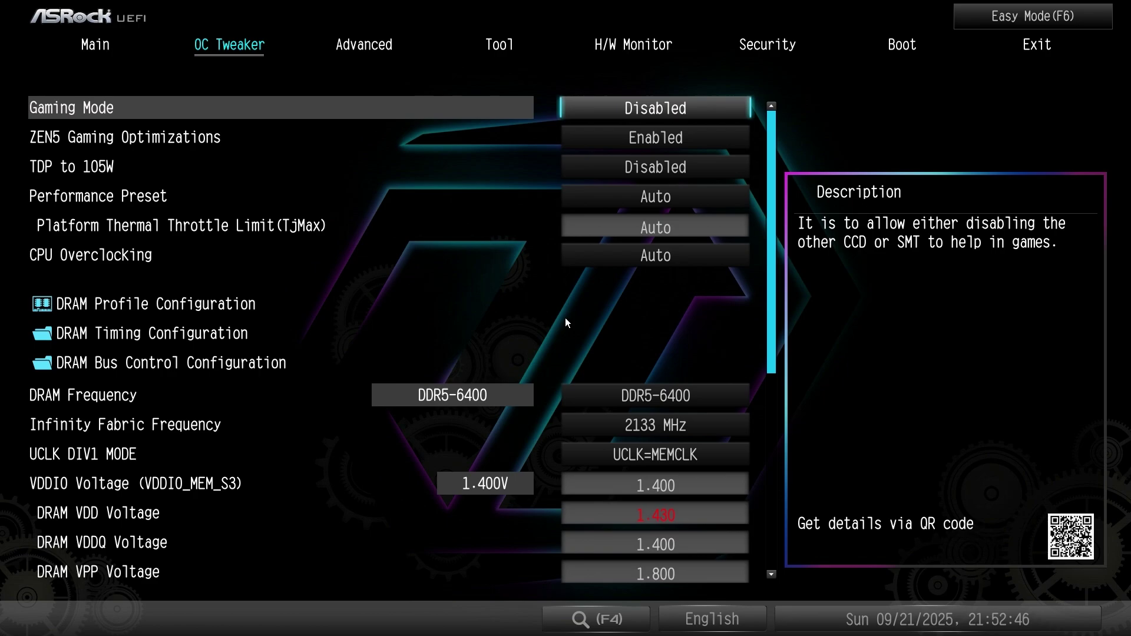
# Set Global C-state Control to Disabled under Advanced > AMD CBS > CPU Common Options.
pyautogui.press('Right')
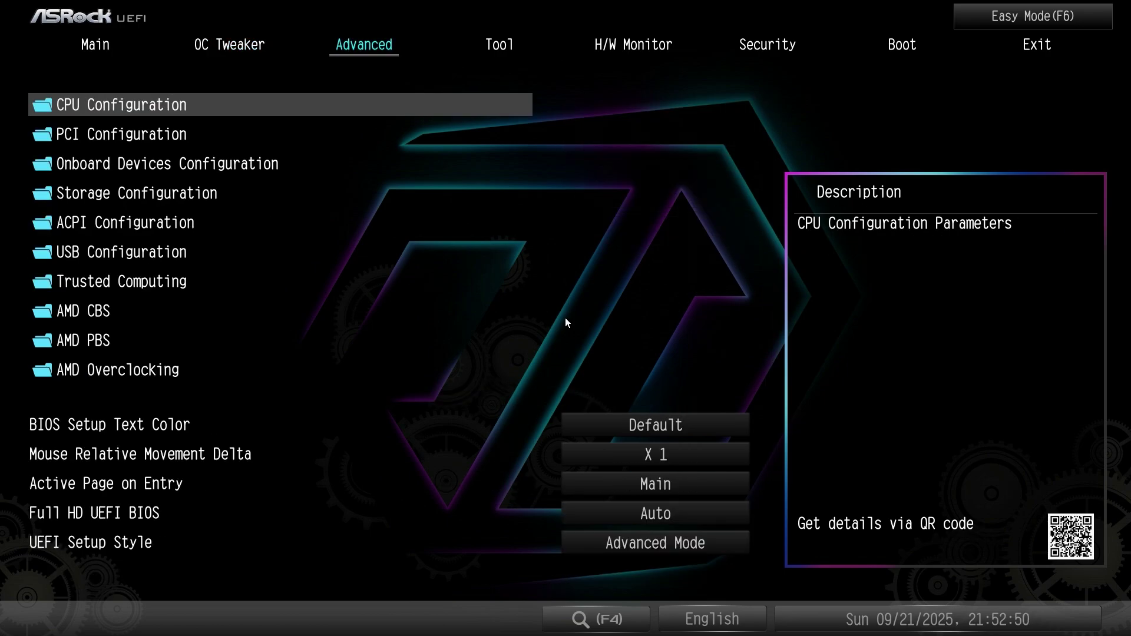
pyautogui.press('Down')
pyautogui.press('Down')
pyautogui.press('Down')
pyautogui.press('Down')
pyautogui.press('Down')
pyautogui.press('Down')
pyautogui.press('Down')
pyautogui.press('Return')
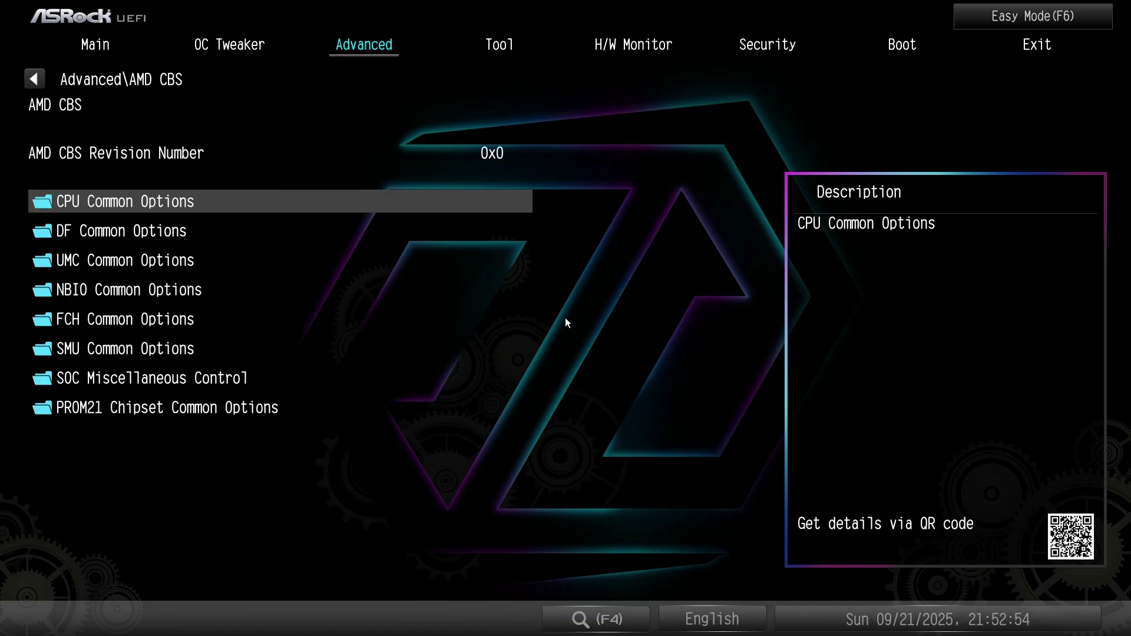
pyautogui.press('Return')
pyautogui.press('Down')
pyautogui.press('Down')
pyautogui.press('Down')
pyautogui.press('Down')
pyautogui.press('Down')
pyautogui.press('Down')
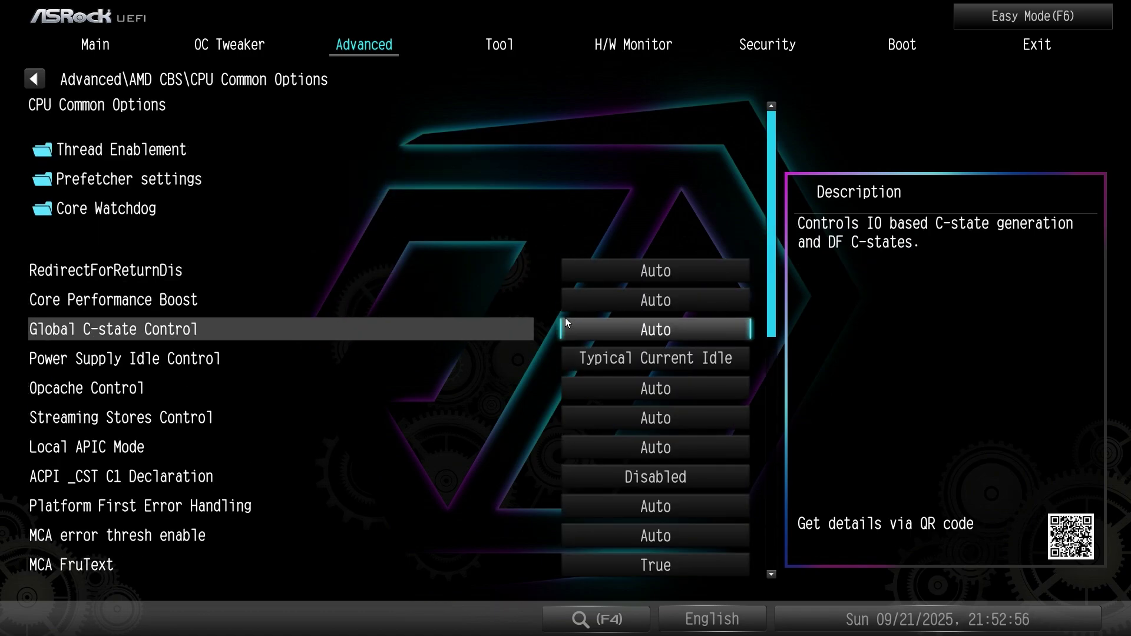
pyautogui.press('Up')
pyautogui.press('Return')
pyautogui.press('Up')
pyautogui.press('Up')
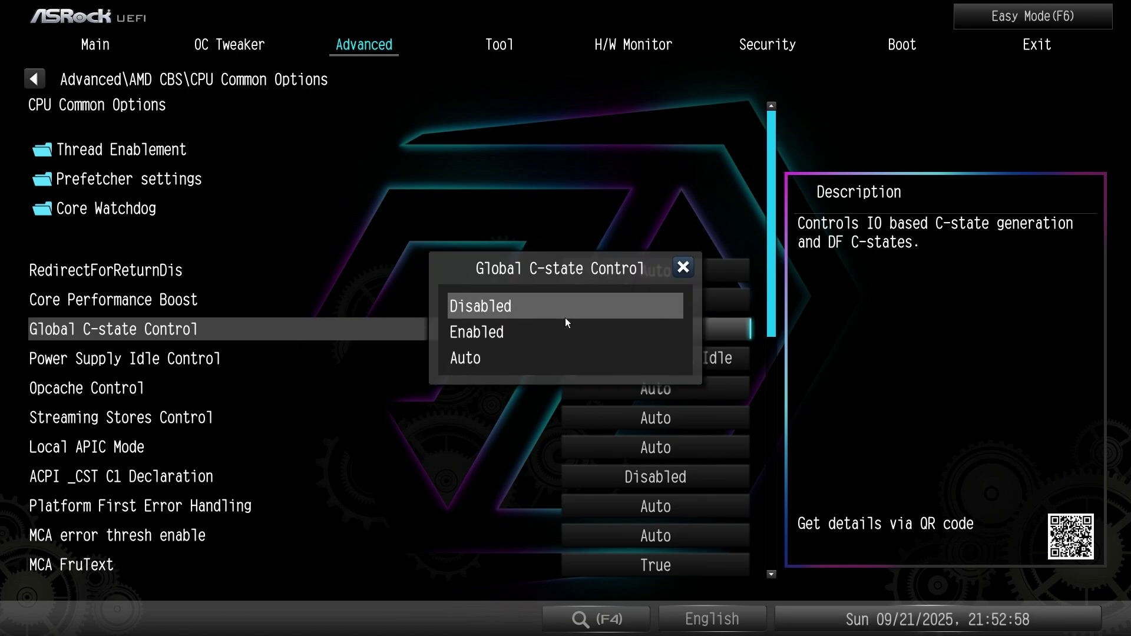
pyautogui.press('Return')
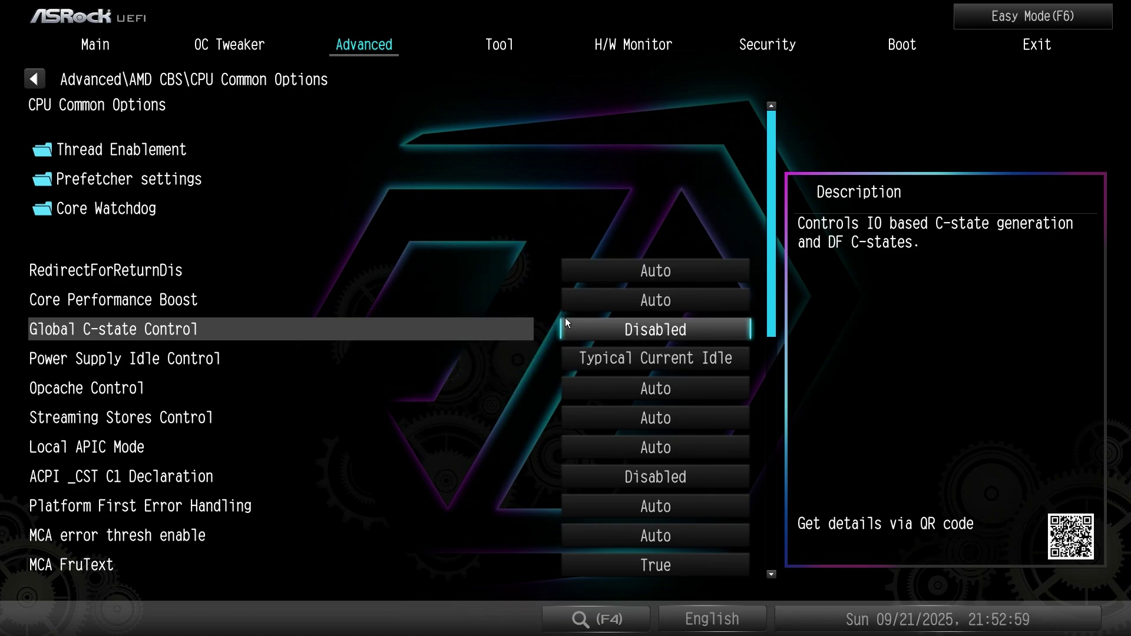
pyautogui.press('Escape')
# Under SMU Common Options, set CPPC Dynamic Preferred Cores to Frequency.
pyautogui.press('Down')
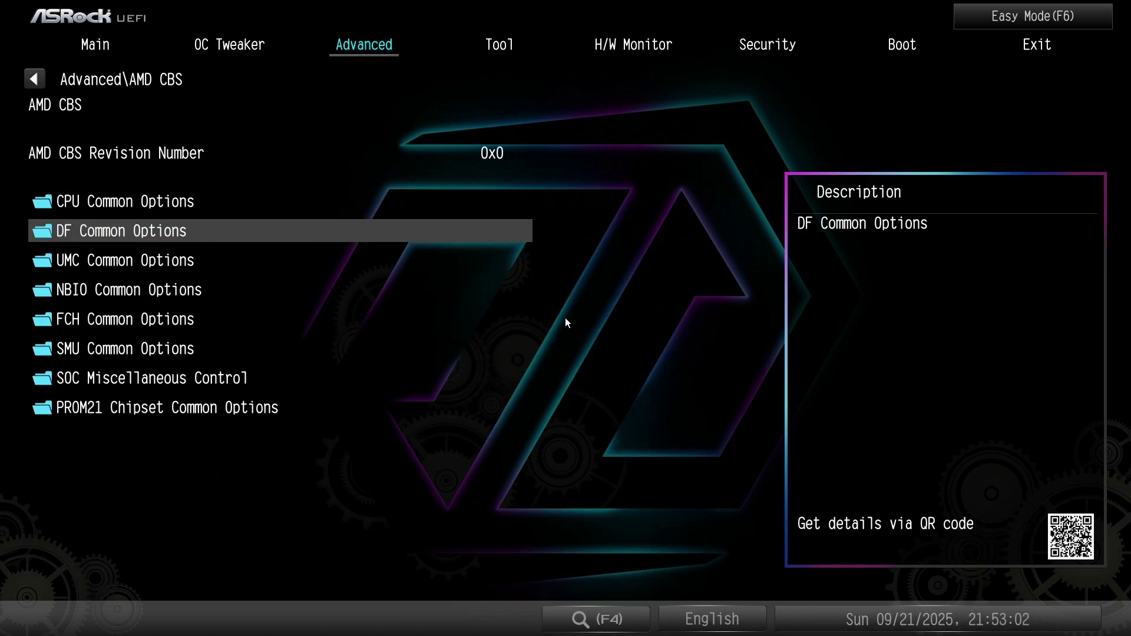
pyautogui.press('Down')
pyautogui.press('Down')
pyautogui.press('Down')
pyautogui.press('Down')
pyautogui.press('Return')
pyautogui.press('Return')
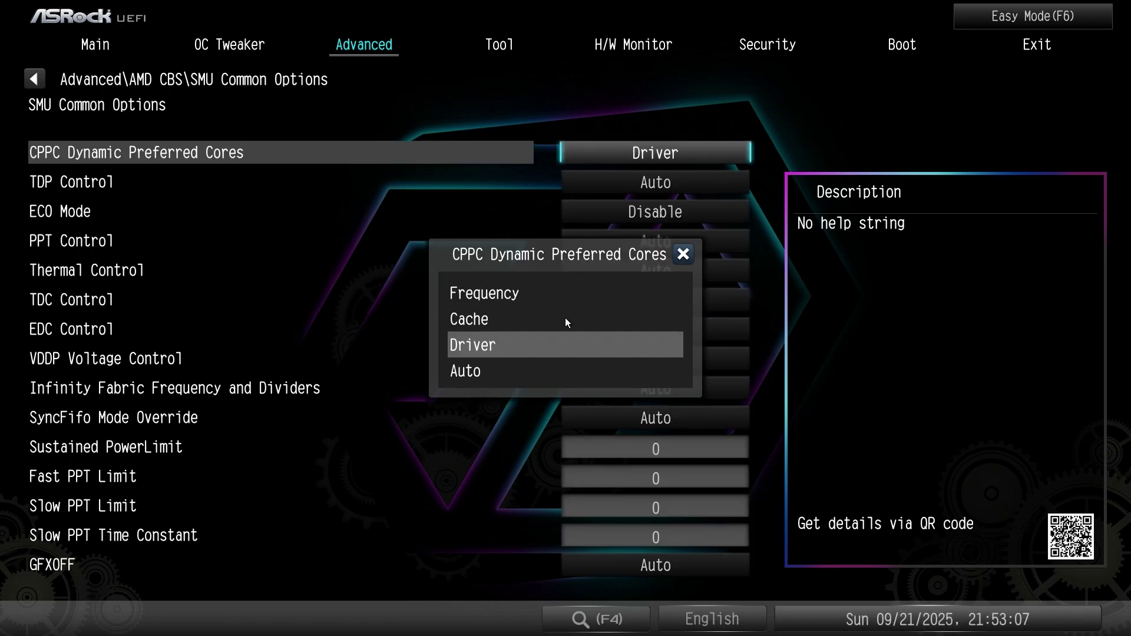
pyautogui.press('Up')
pyautogui.press('Up')
pyautogui.press('Return')
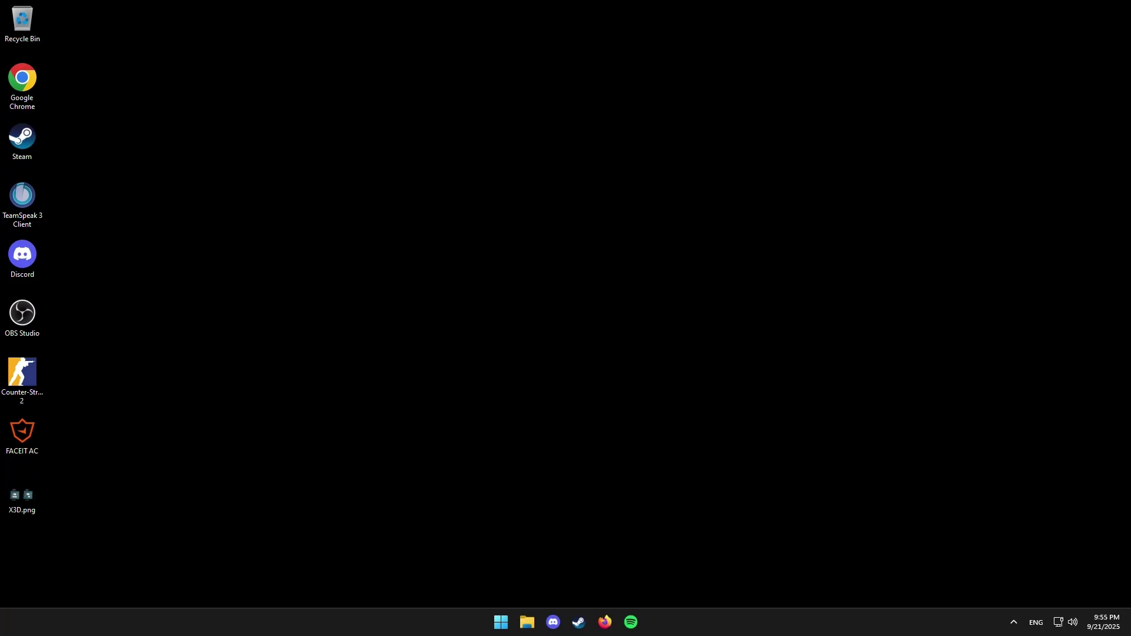
pyautogui.rightClick(690, 621)
pyautogui.click(715, 575)
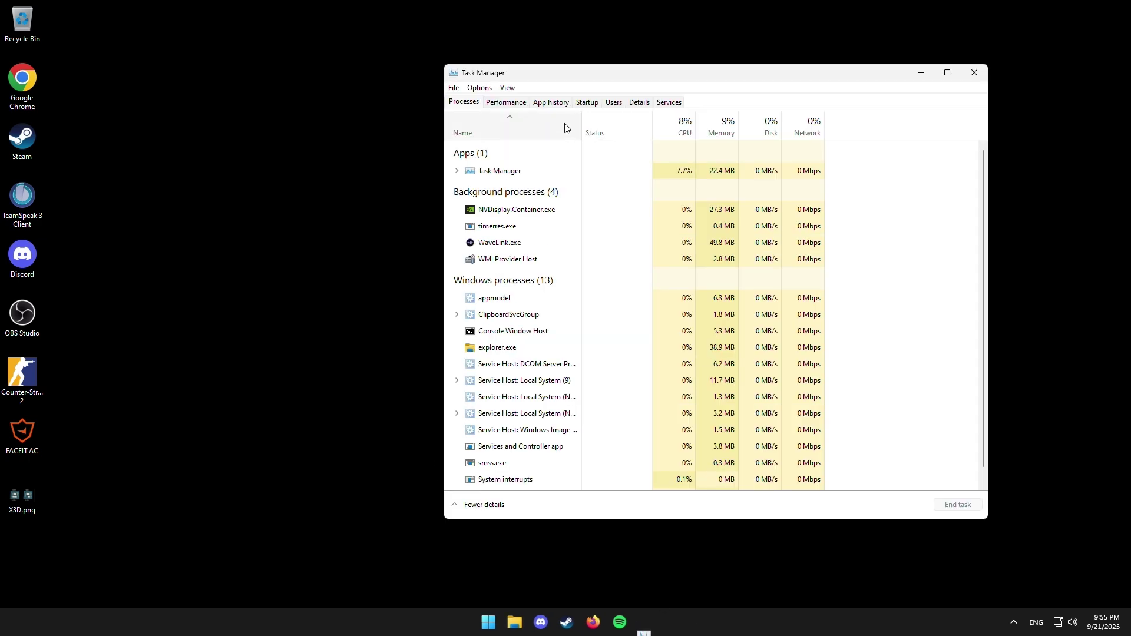
pyautogui.click(508, 103)
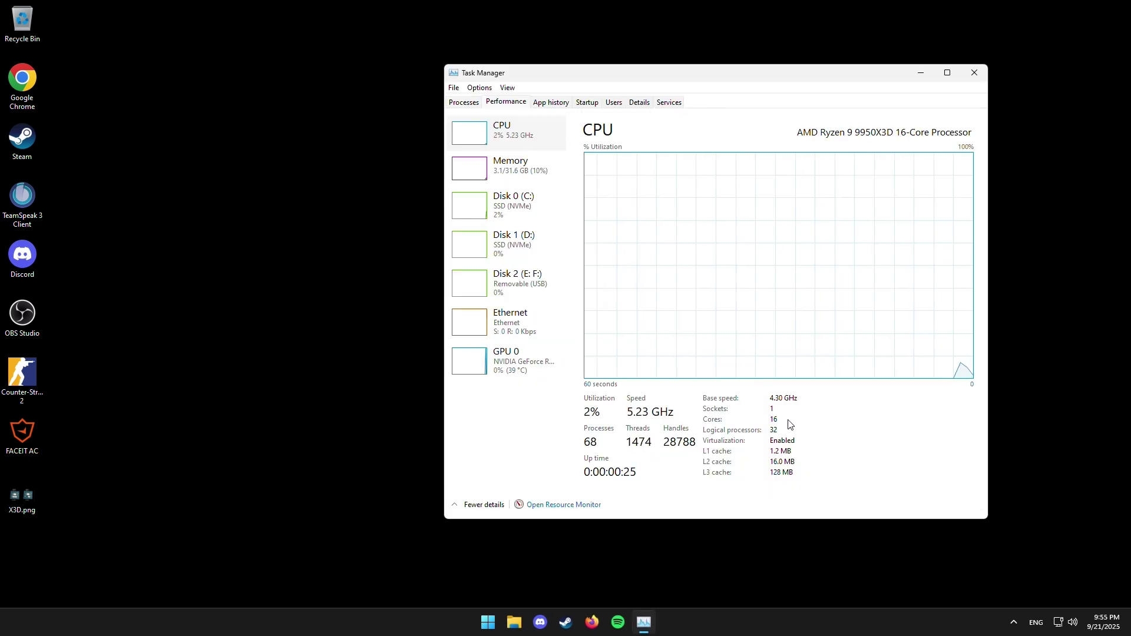
pyautogui.click(974, 73)
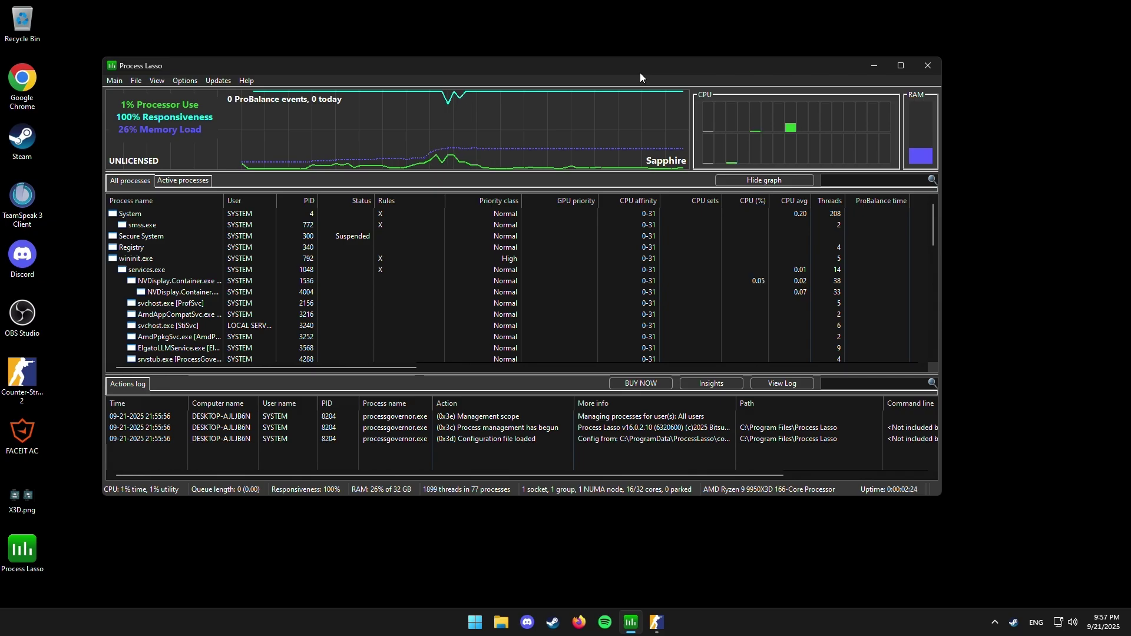
# List active processes and bring up CPU Affinity > Current > Select CPU Affinity for cs2.exe.
pyautogui.moveTo(655, 624)
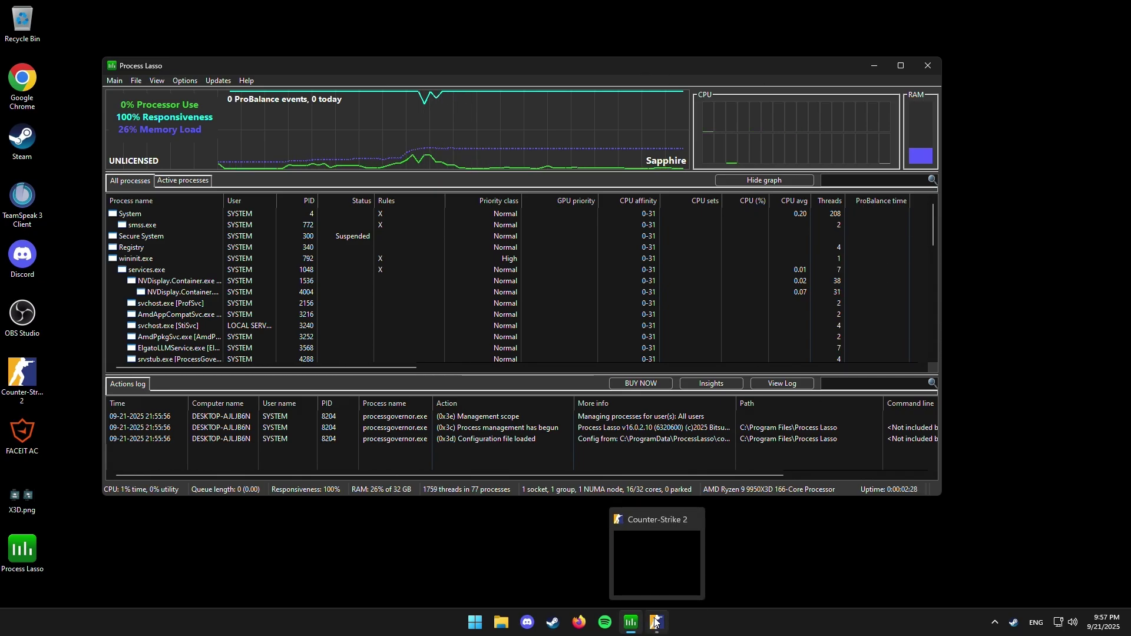
pyautogui.click(182, 180)
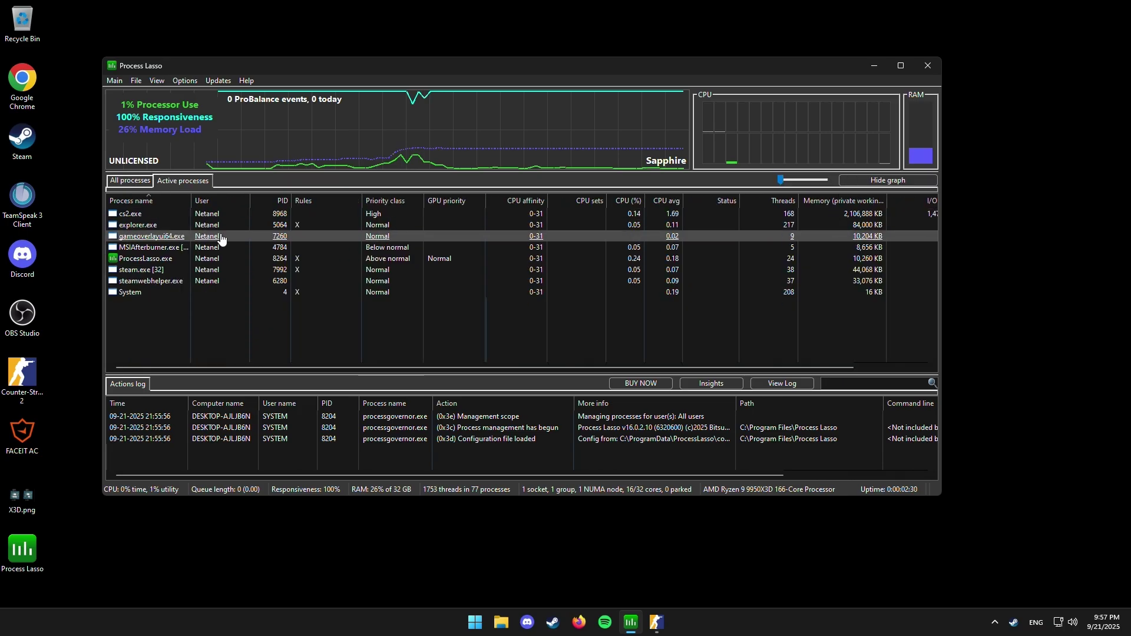
pyautogui.click(163, 216)
pyautogui.rightClick(166, 217)
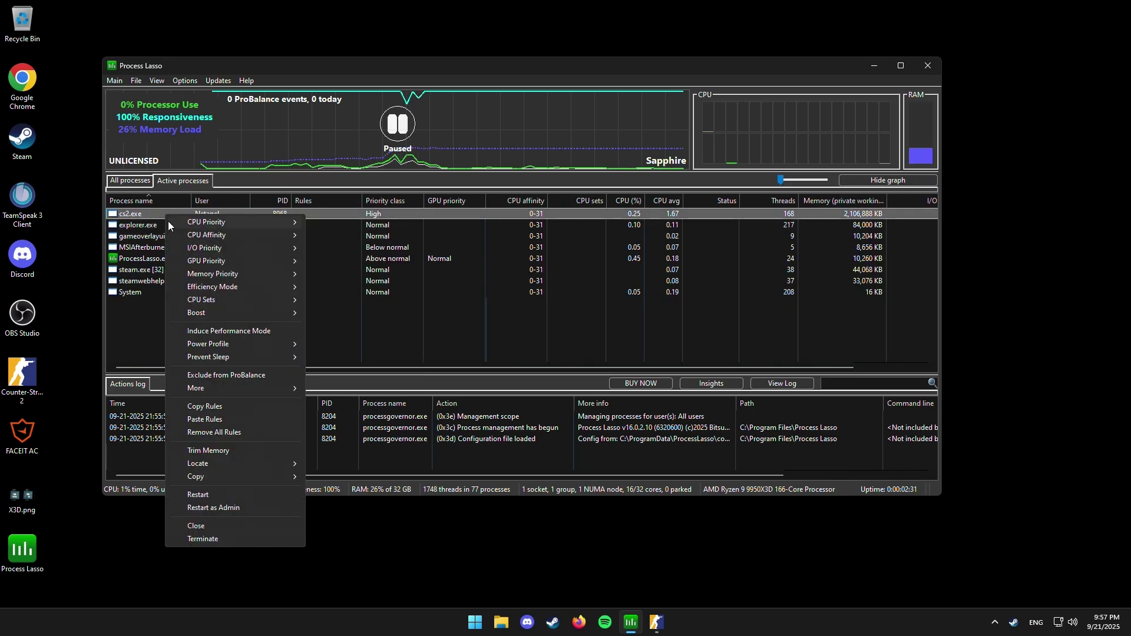
pyautogui.moveTo(259, 289)
pyautogui.moveTo(262, 312)
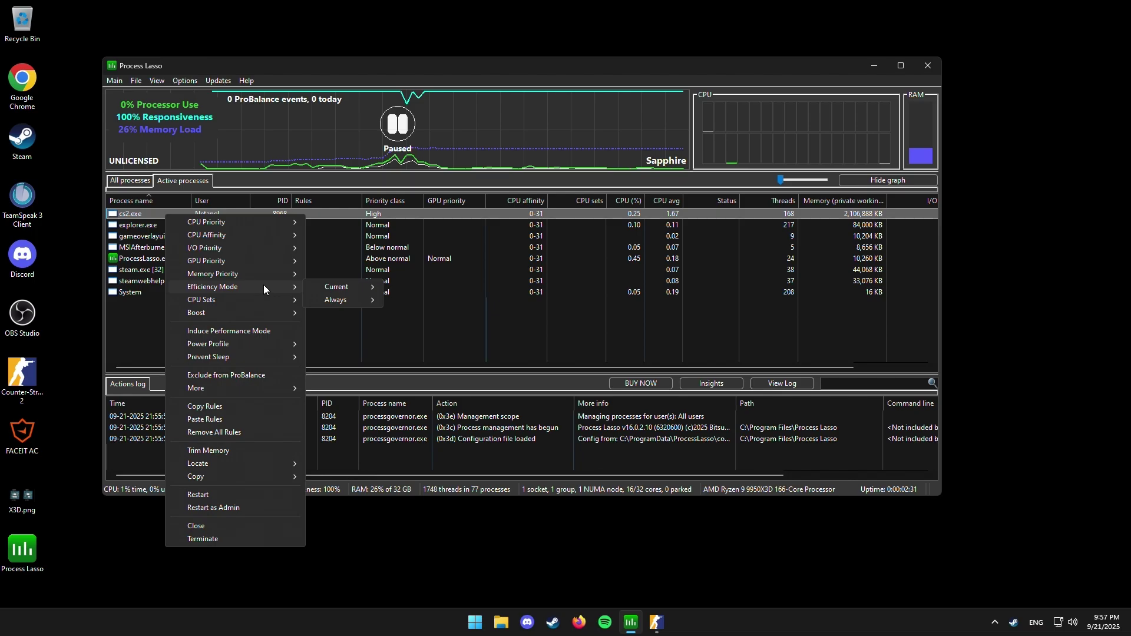
pyautogui.moveTo(264, 236)
pyautogui.moveTo(319, 234)
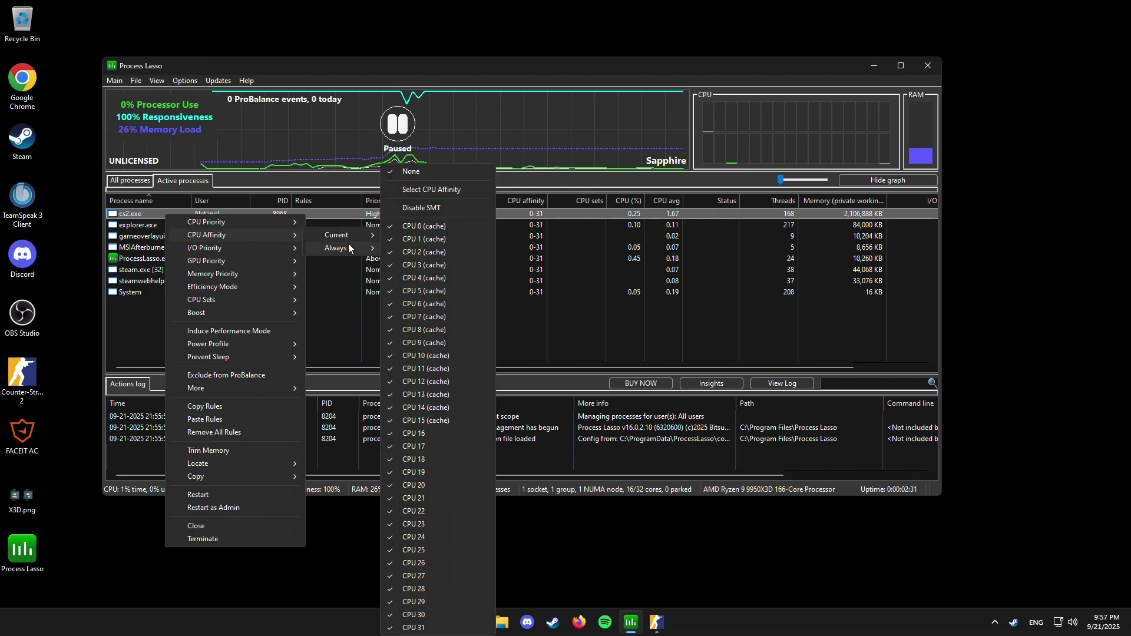
# Restrict cs2.exe's CPU affinity to CPUs 0–15 using the CCD0: cache preset.
pyautogui.click(454, 191)
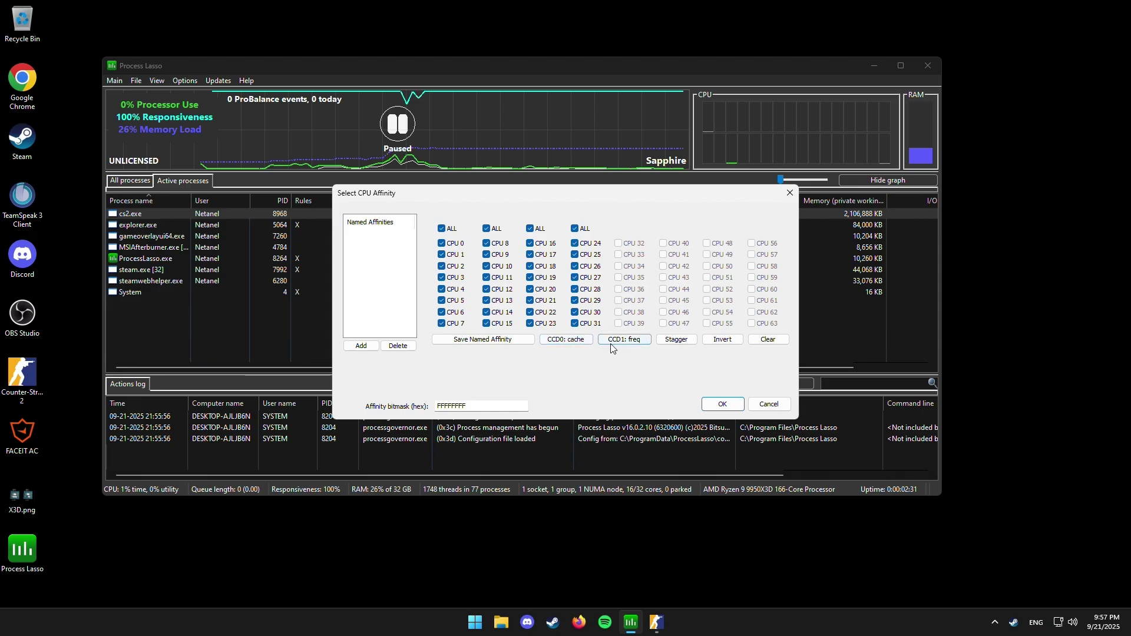
pyautogui.click(567, 339)
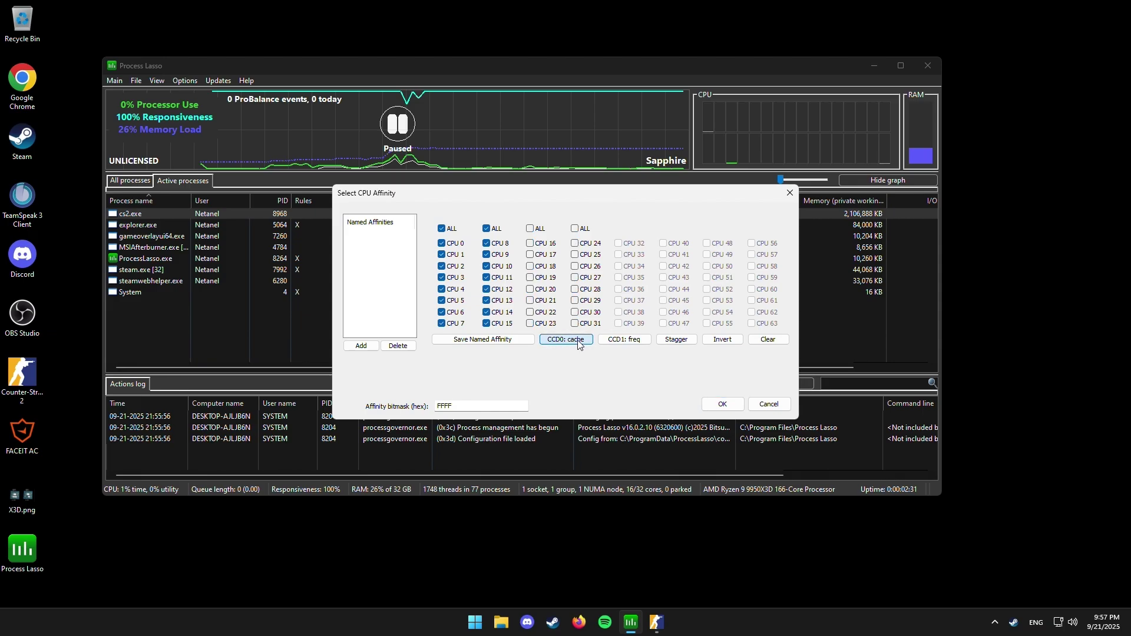
pyautogui.click(722, 406)
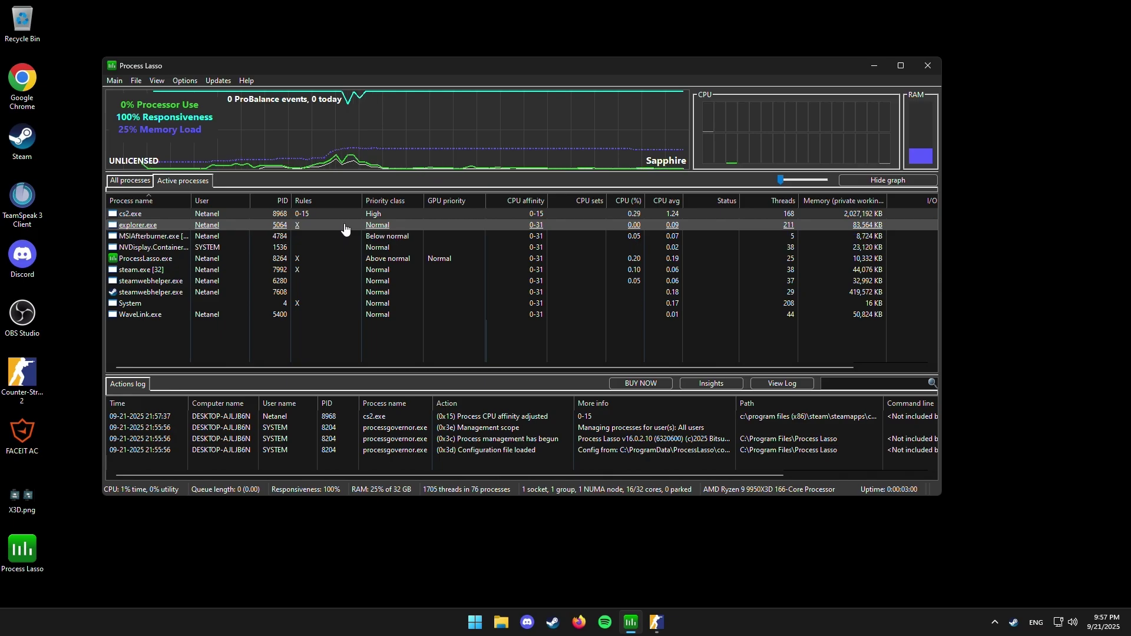
# Minimize Process Lasso, open cs2results.png, and zoom from the Method 1 console to Method 2.
pyautogui.click(876, 65)
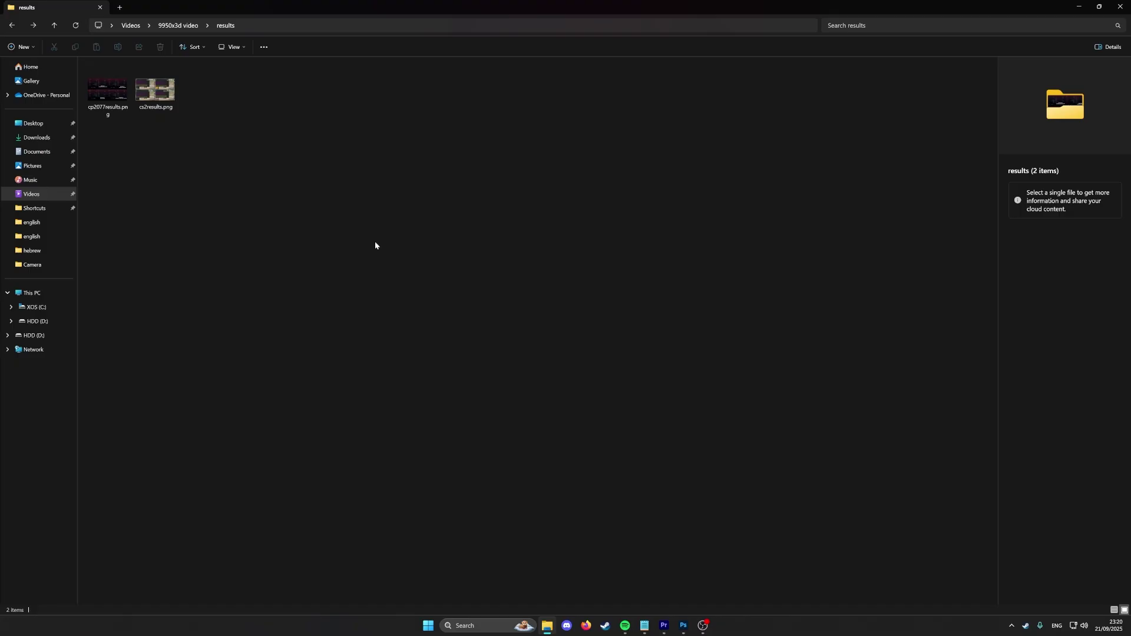
pyautogui.doubleClick(162, 102)
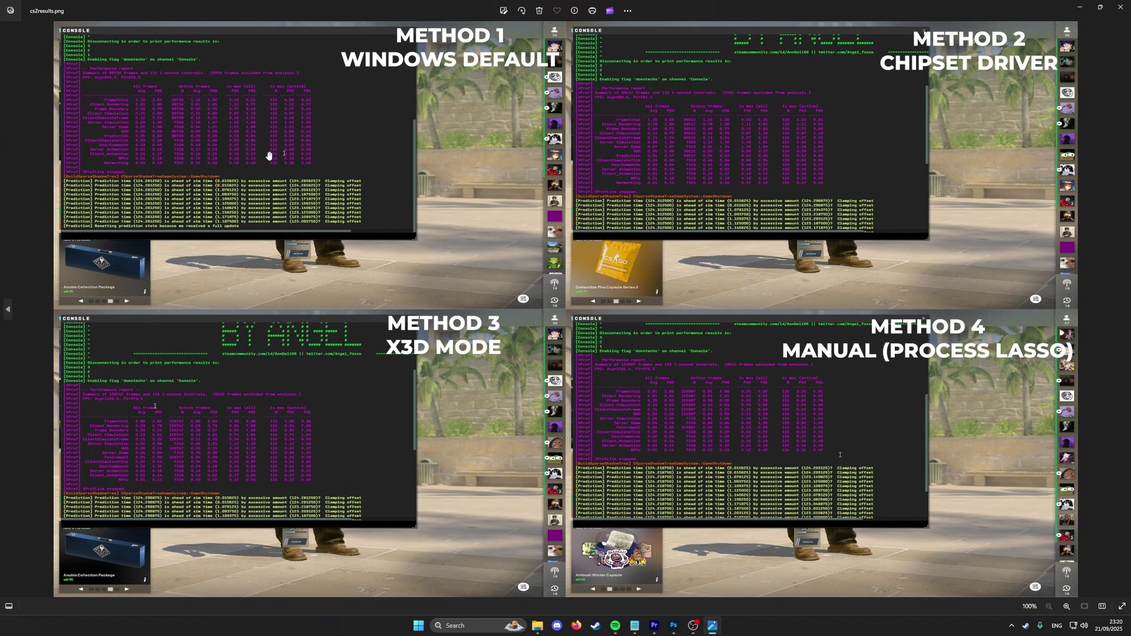
pyautogui.scroll(3, 269, 156)
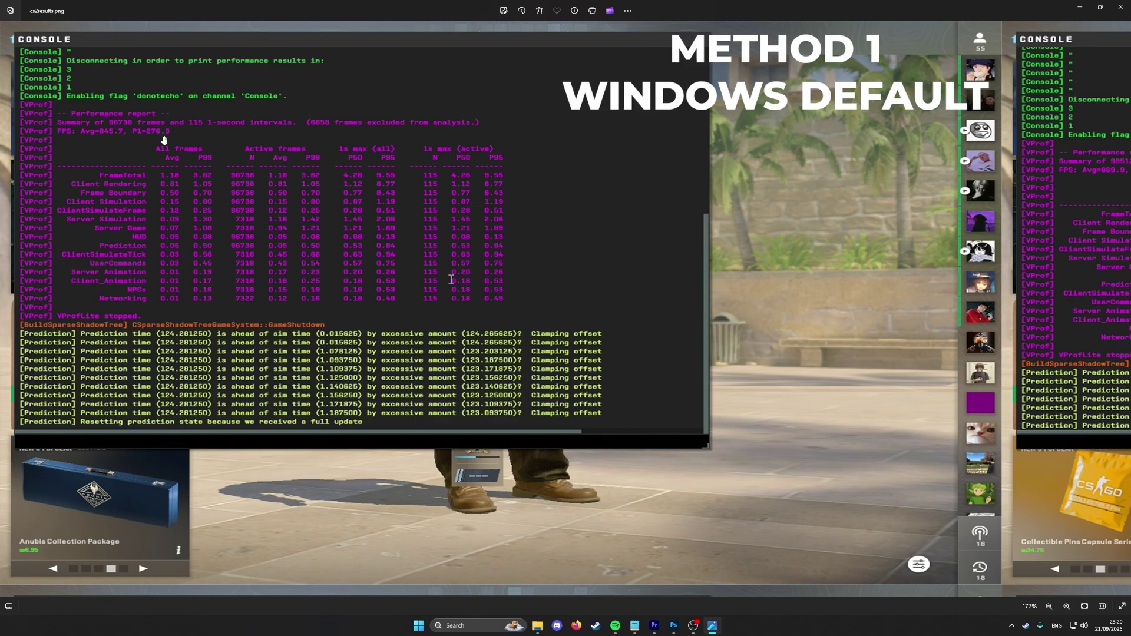
pyautogui.moveTo(855, 248); pyautogui.dragTo(340, 324)
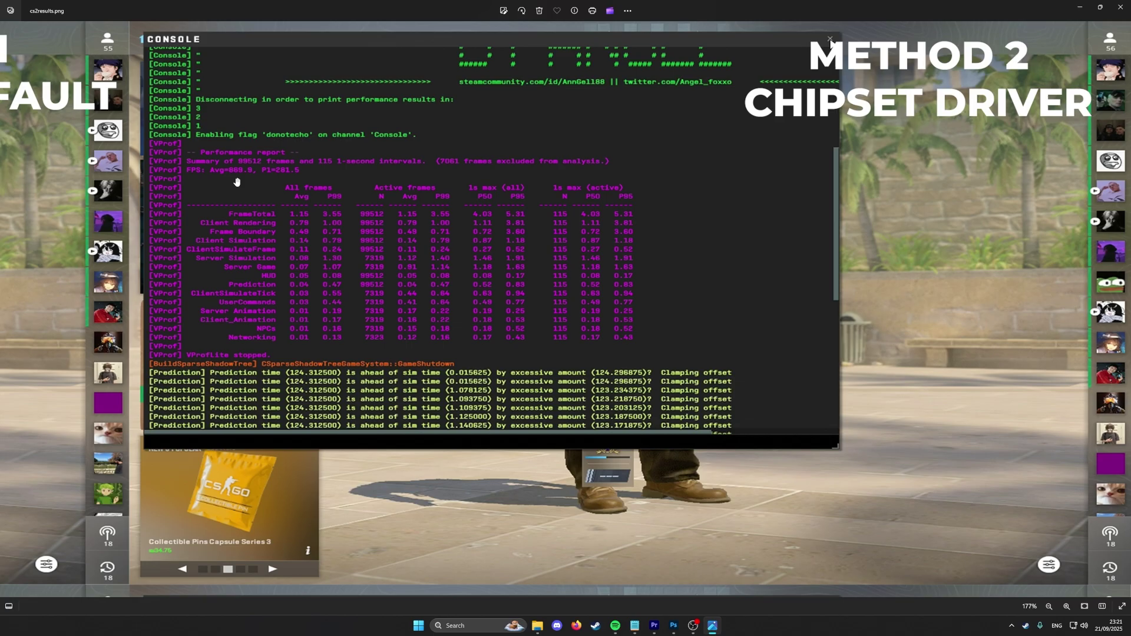
pyautogui.scroll(-5, 361, 189)
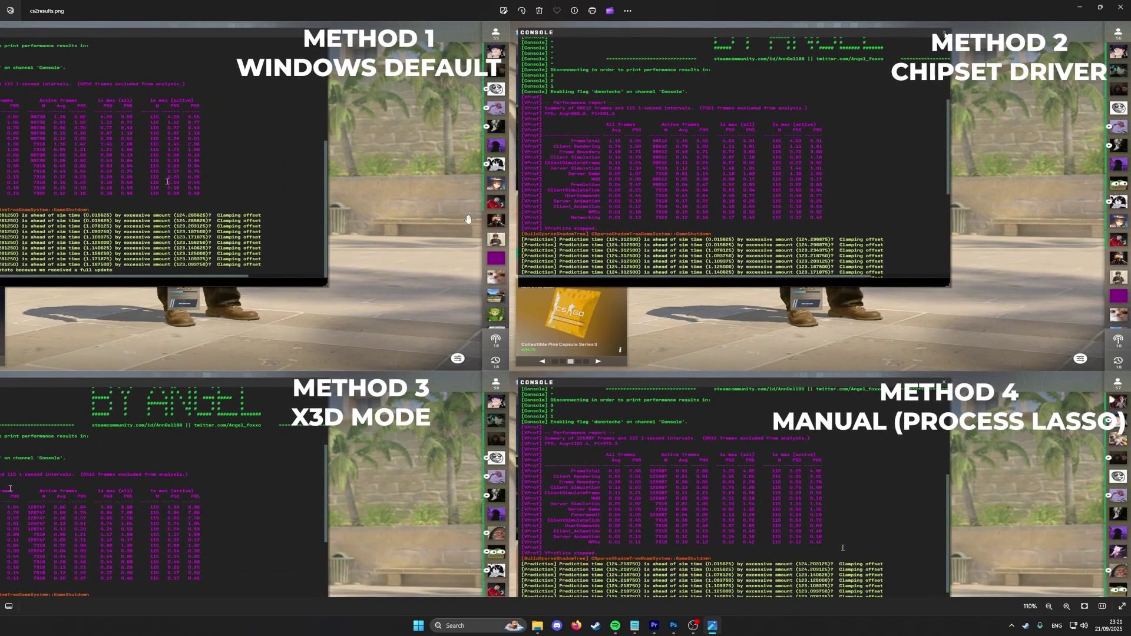
pyautogui.scroll(5, 500, 275)
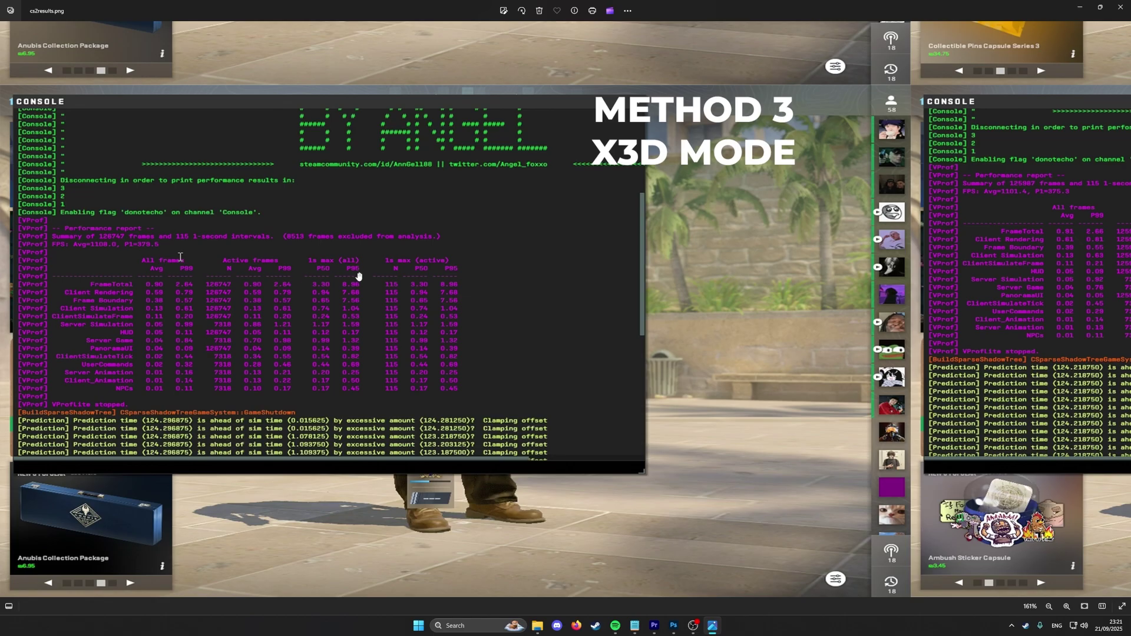
# Scroll across the remaining method consoles in cs2results.png, then close Photos.
pyautogui.scroll(-2, 359, 282)
pyautogui.hscroll(5, 415, 347)
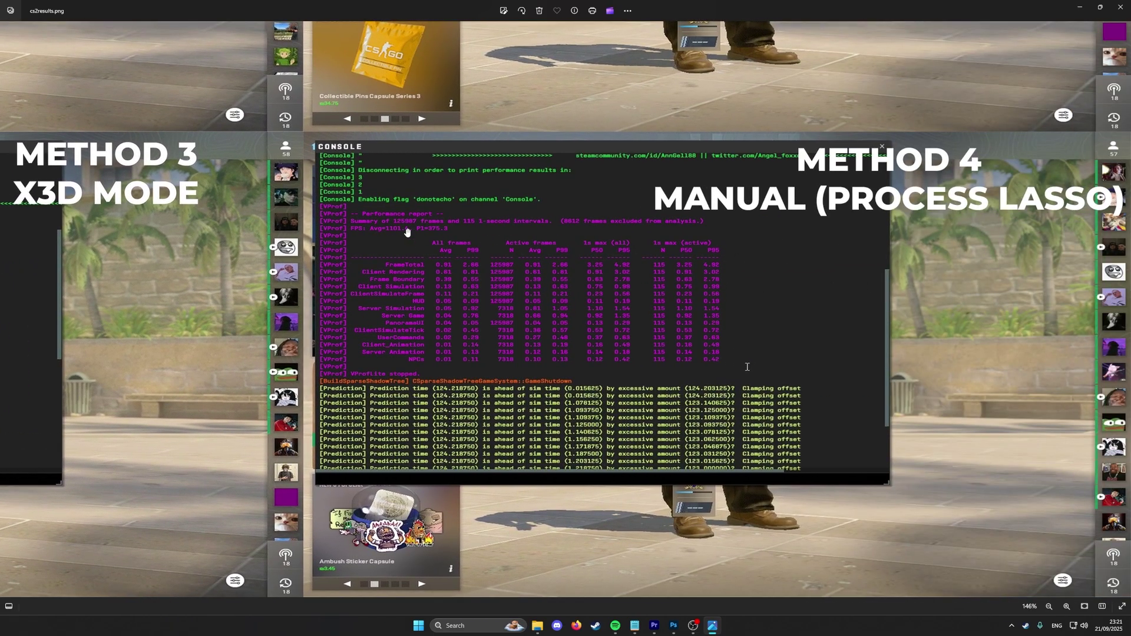
pyautogui.hscroll(-7, 407, 276)
pyautogui.hscroll(5, 470, 298)
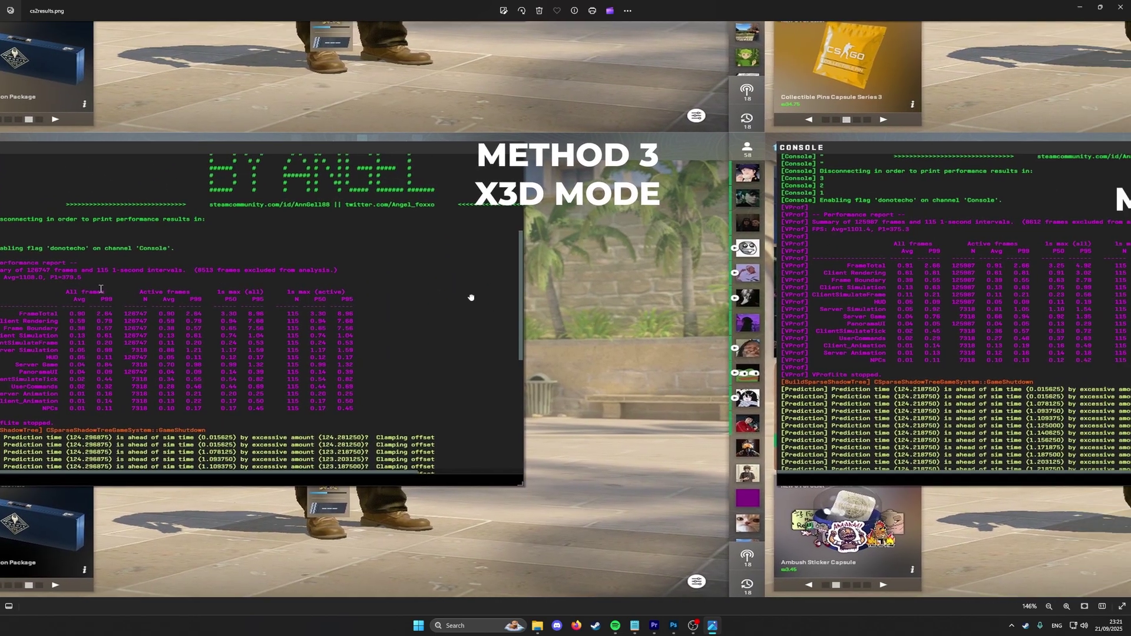
pyautogui.scroll(-4, 556, 239)
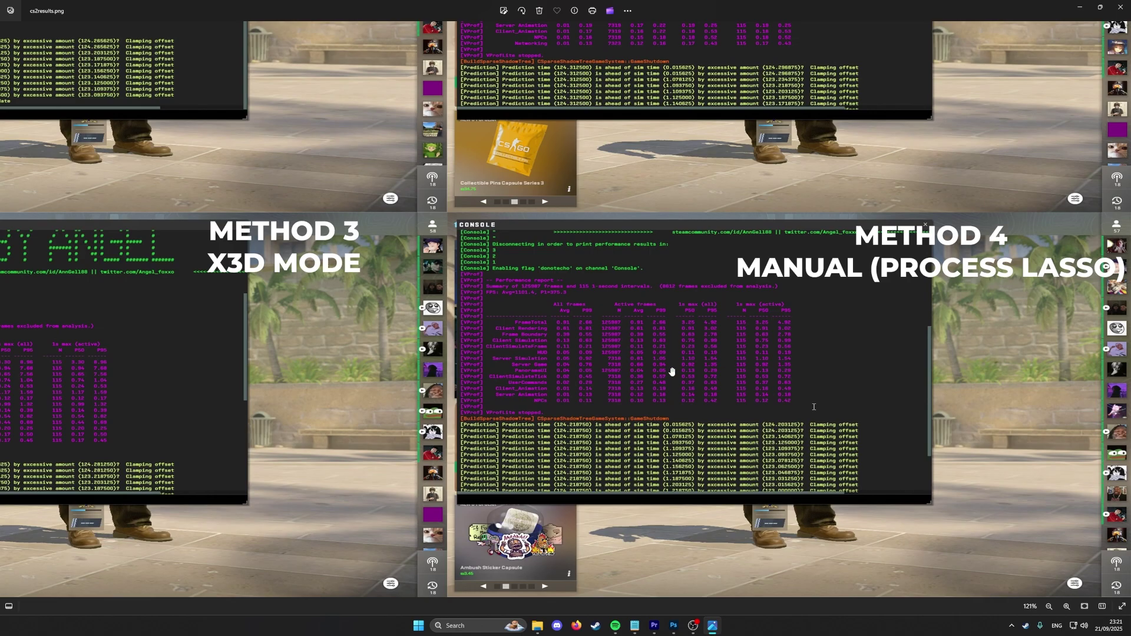
pyautogui.hscroll(-3, 431, 368)
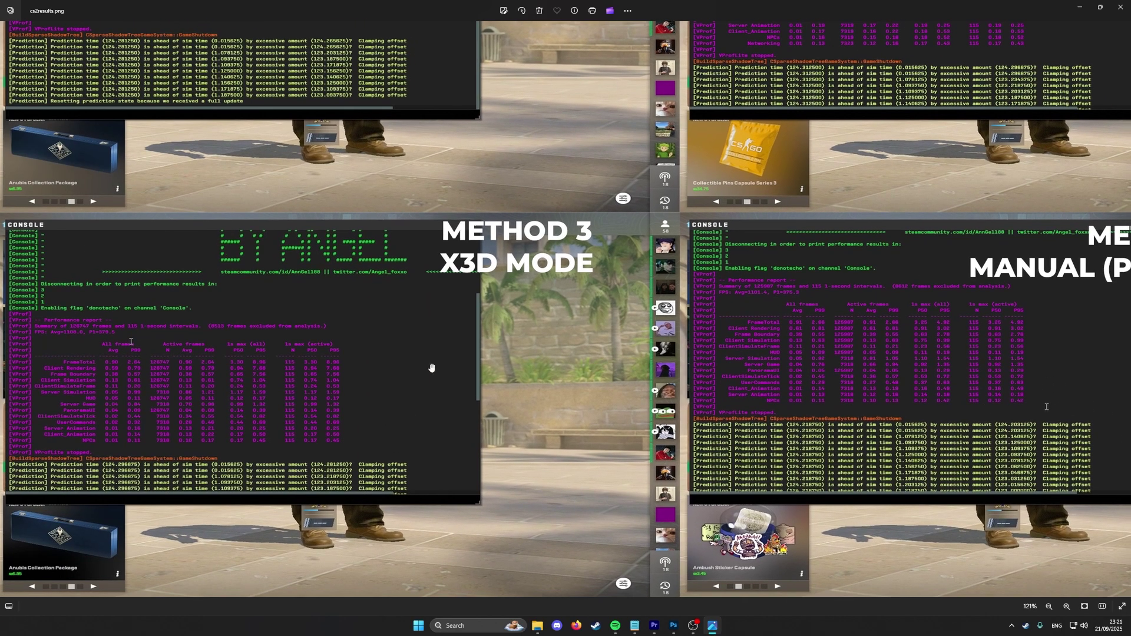
pyautogui.hscroll(1, 383, 406)
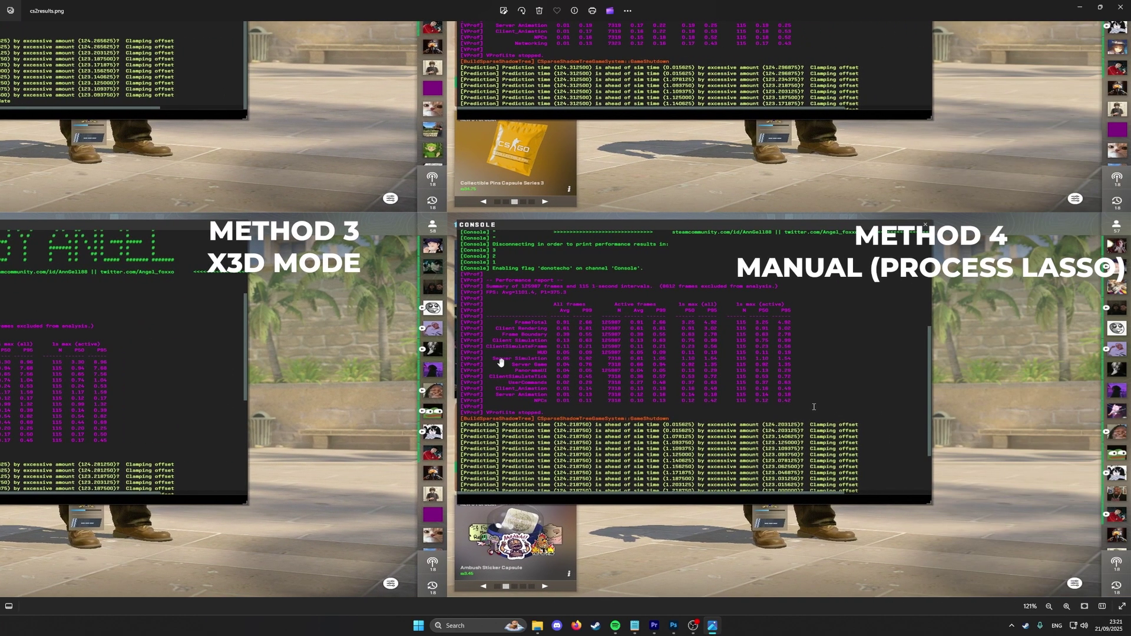
pyautogui.hscroll(2, 483, 283)
pyautogui.hscroll(-3, 445, 363)
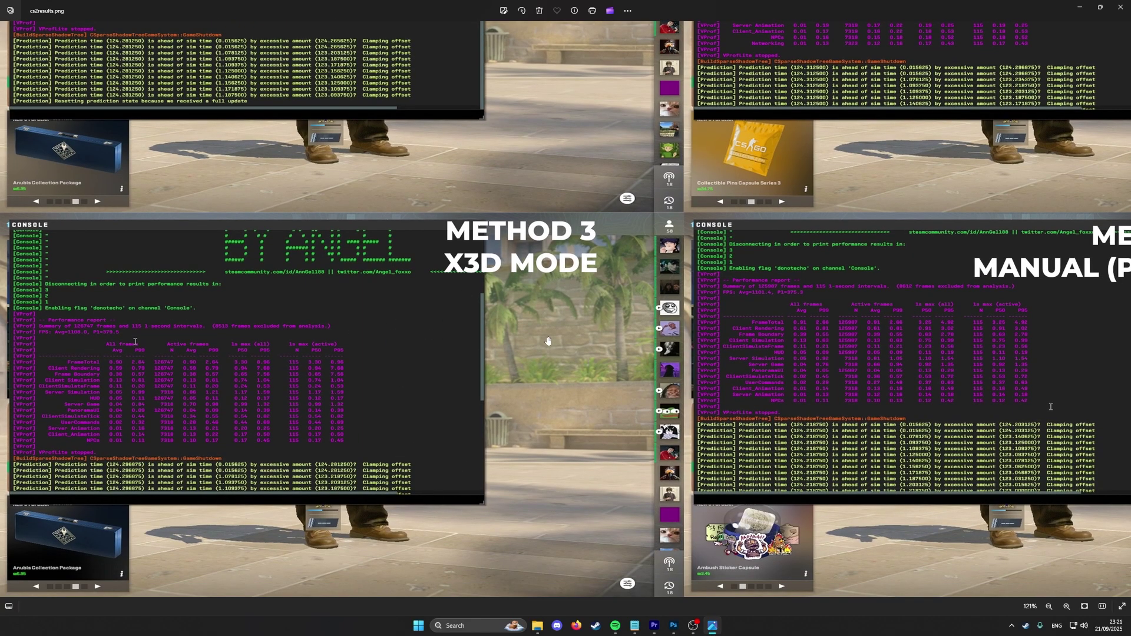
pyautogui.scroll(-3, 548, 341)
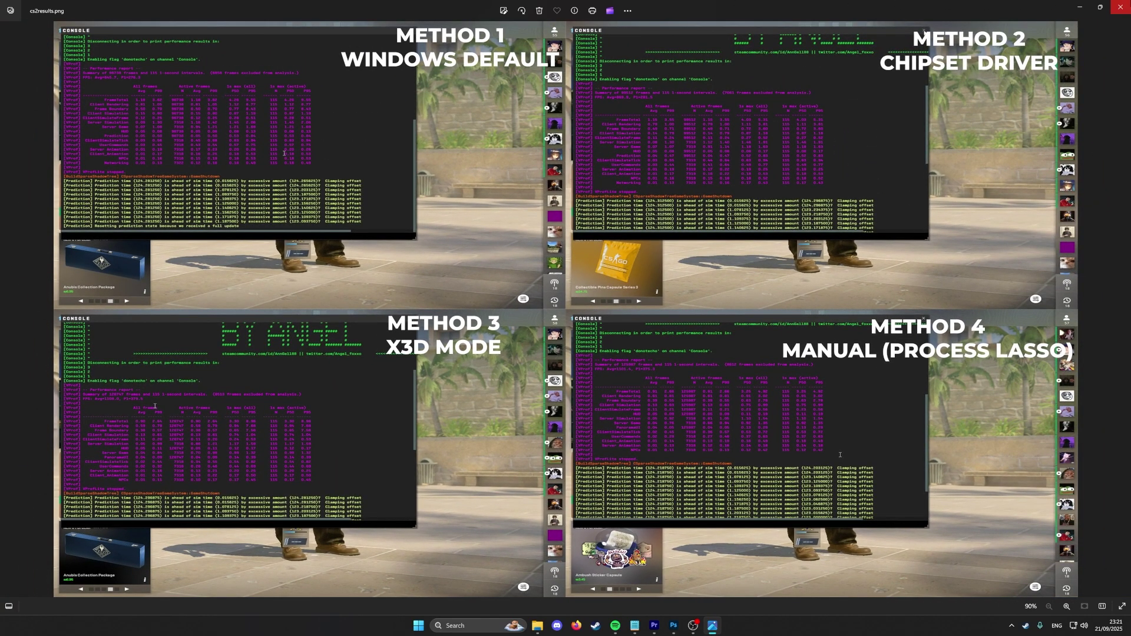
pyautogui.click(1120, 7)
# Open cp2077results.png and compare Method 1 (266.30) and Method 2 (278.55) average FPS.
pyautogui.click(652, 281)
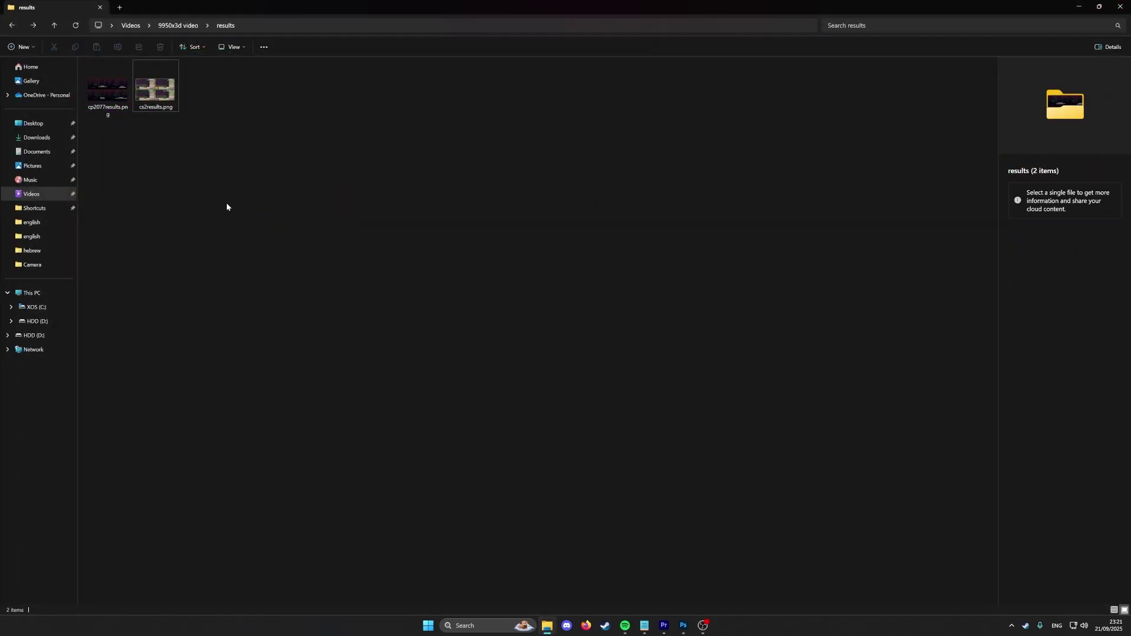
pyautogui.doubleClick(120, 112)
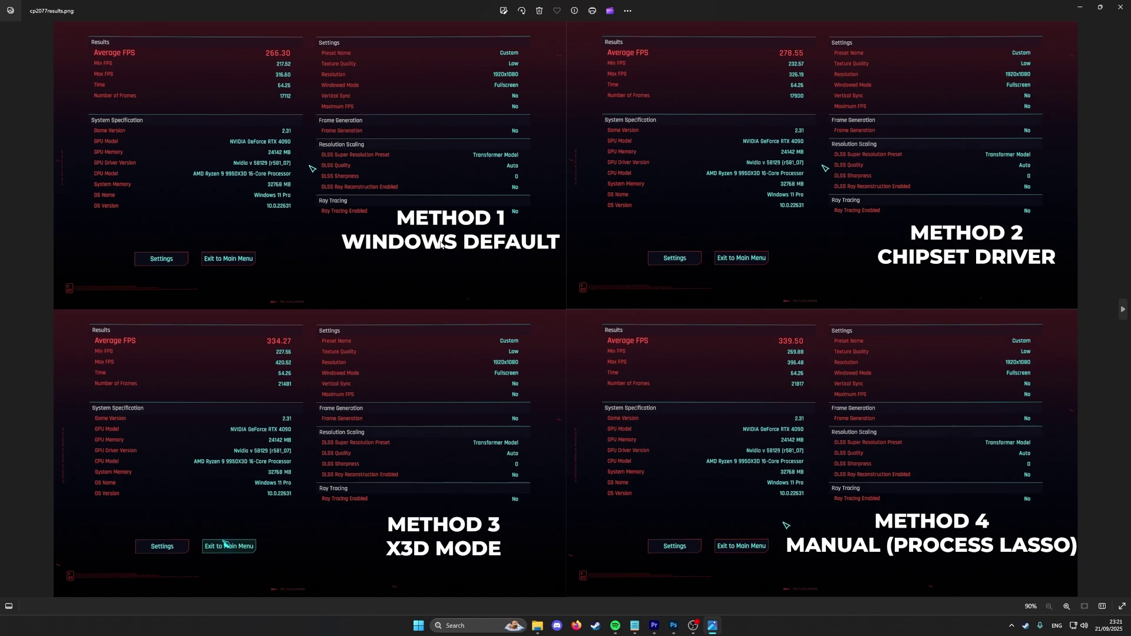
pyautogui.scroll(5, 441, 245)
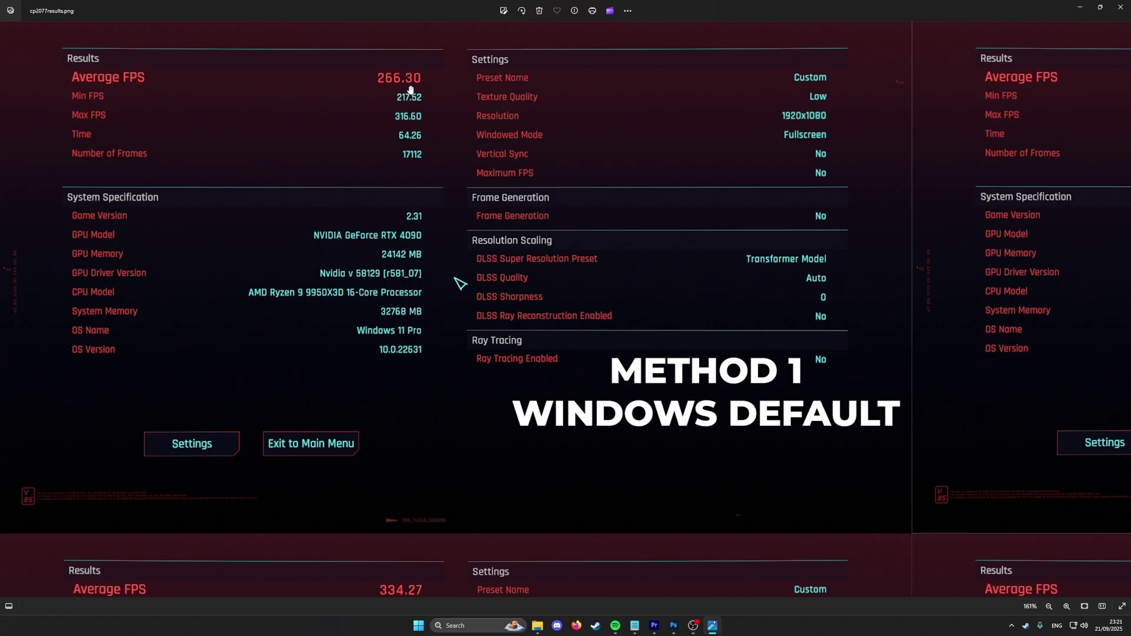
pyautogui.moveTo(985, 214); pyautogui.dragTo(259, 378)
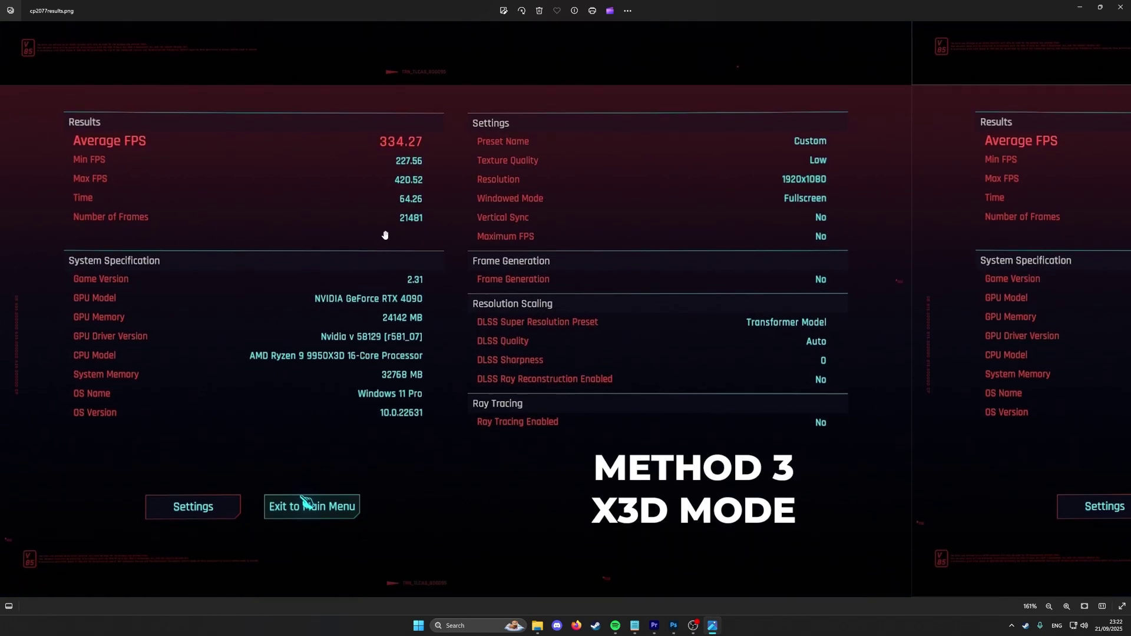
pyautogui.scroll(-2, 433, 169)
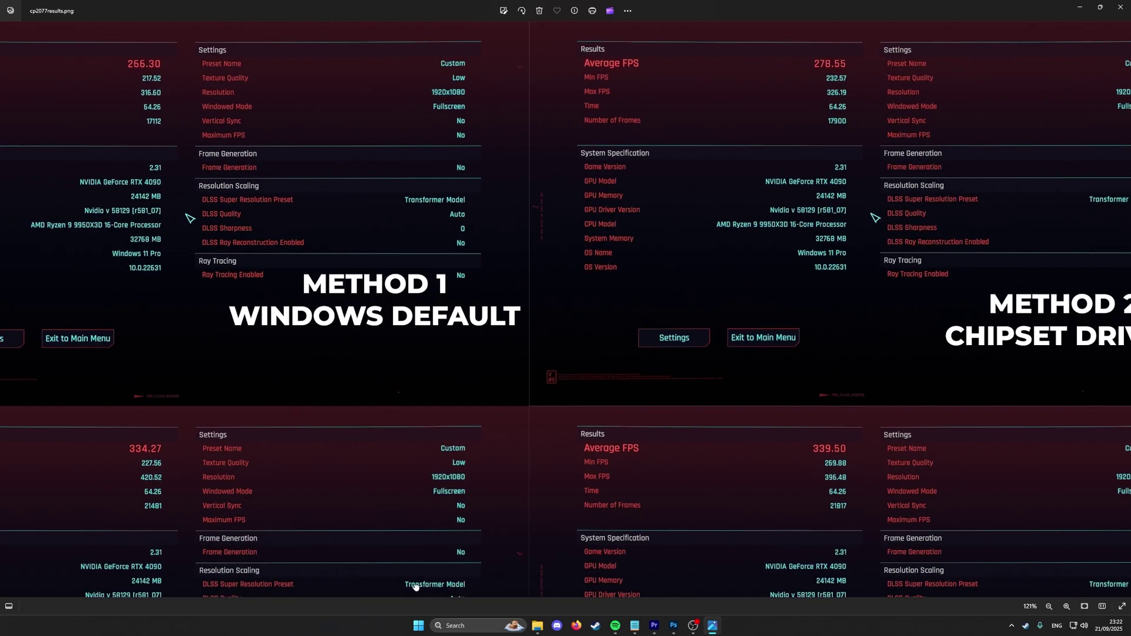
# Inspect Method 3 (334.27) and Method 4 (339.50) results, then zoom back out to 90%.
pyautogui.moveTo(333, 441); pyautogui.dragTo(333, 247)
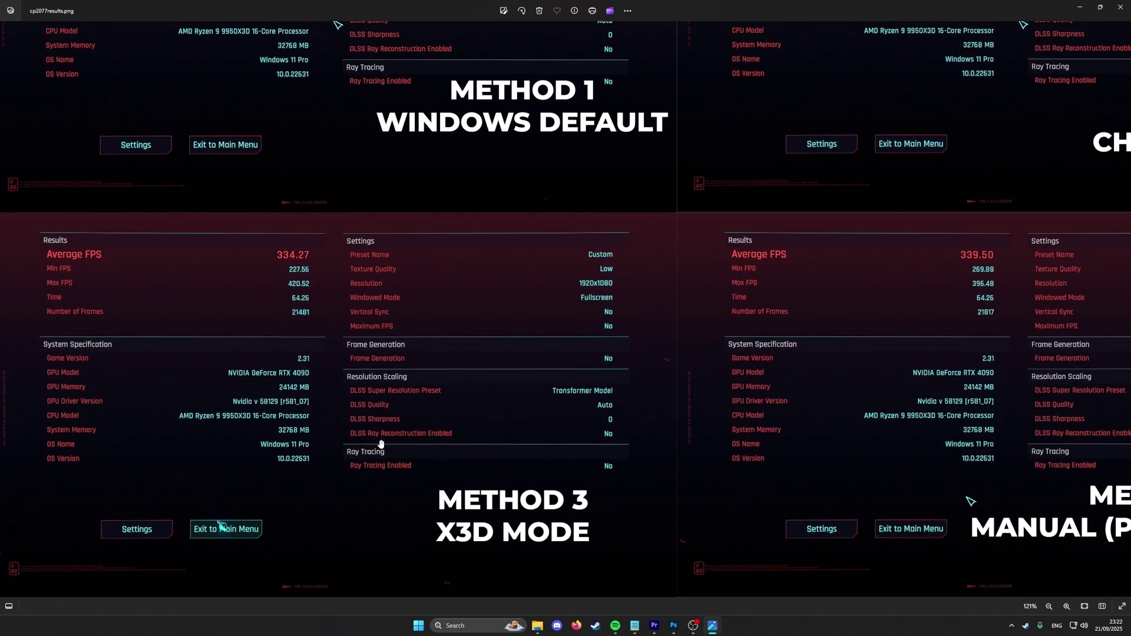
pyautogui.moveTo(313, 250); pyautogui.dragTo(314, 427)
pyautogui.moveTo(401, 354); pyautogui.dragTo(362, 178)
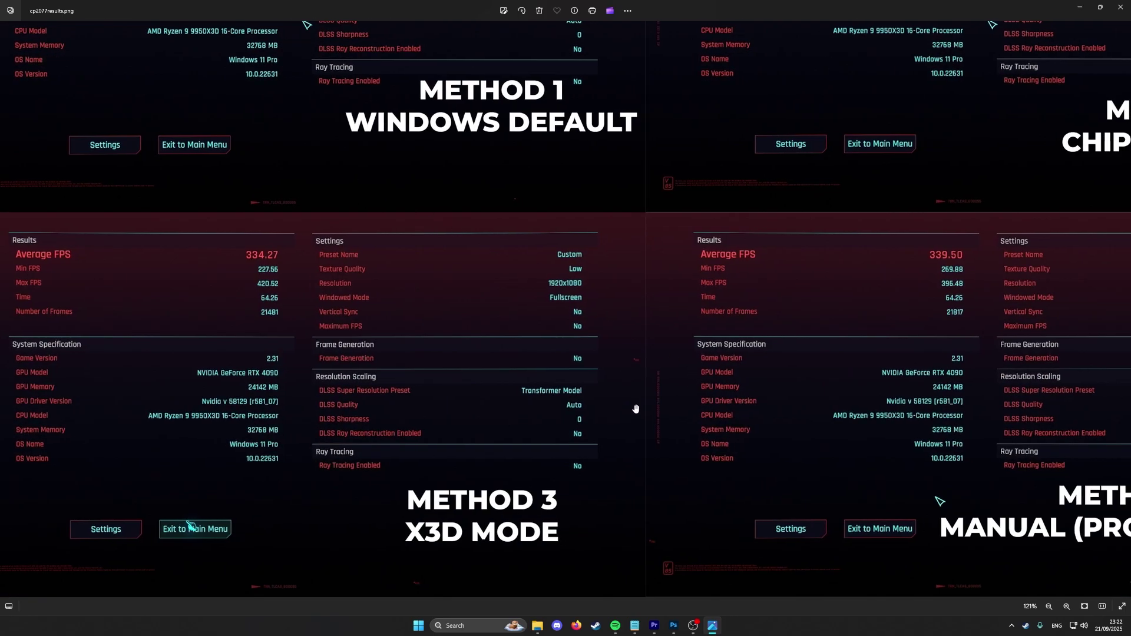
pyautogui.moveTo(683, 413); pyautogui.dragTo(716, 414)
pyautogui.moveTo(557, 406); pyautogui.dragTo(321, 402)
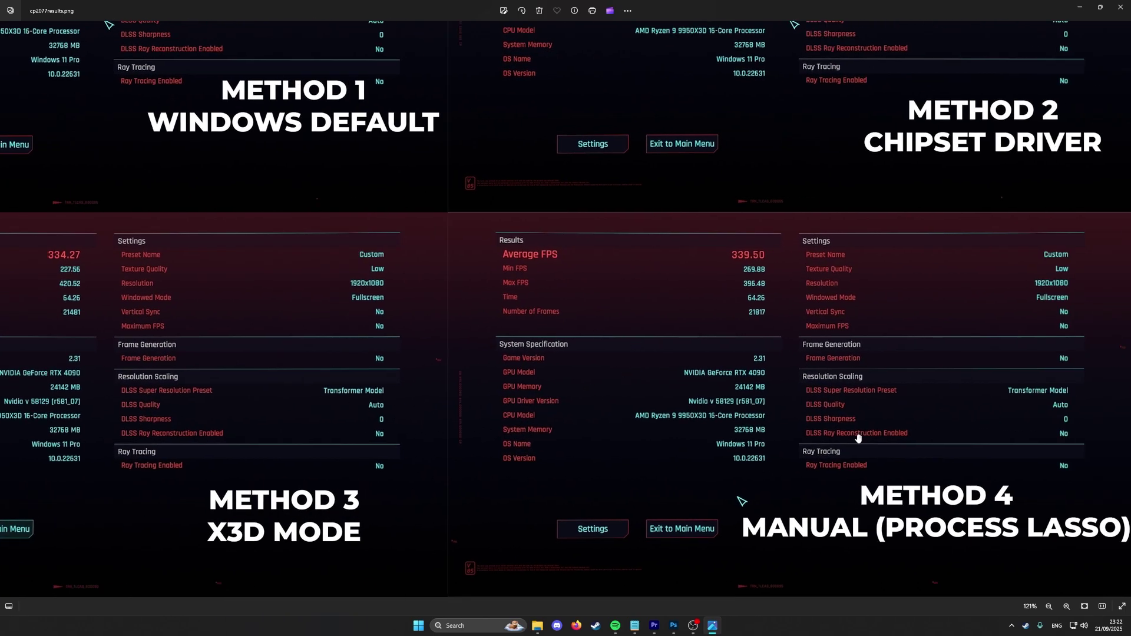
pyautogui.scroll(1, 825, 447)
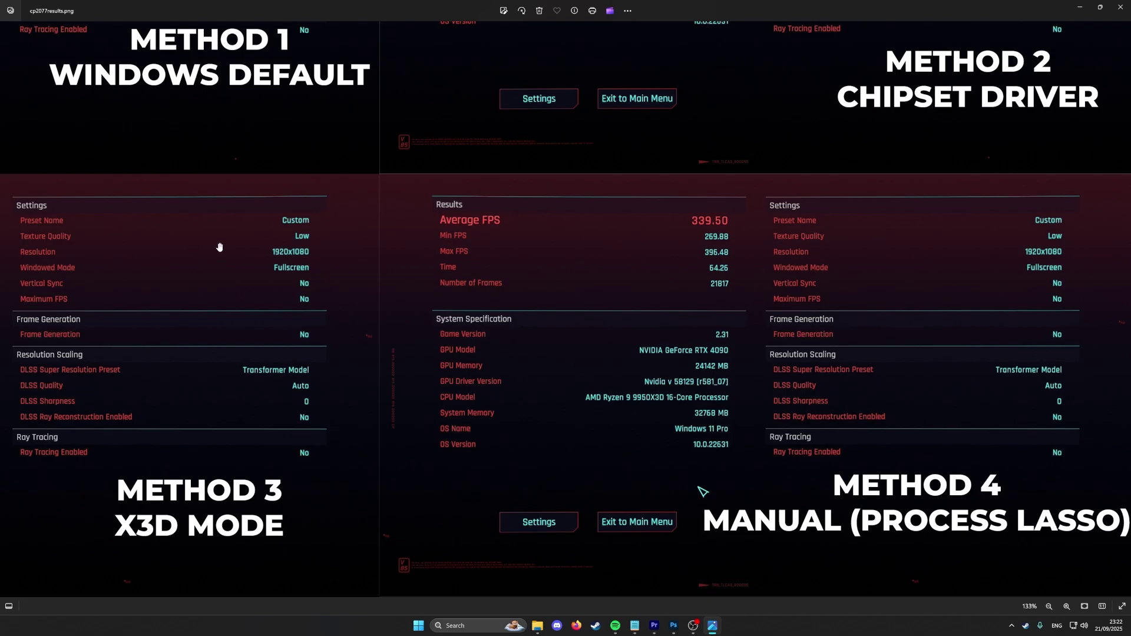
pyautogui.scroll(-3, 750, 267)
pyautogui.scroll(3, 750, 266)
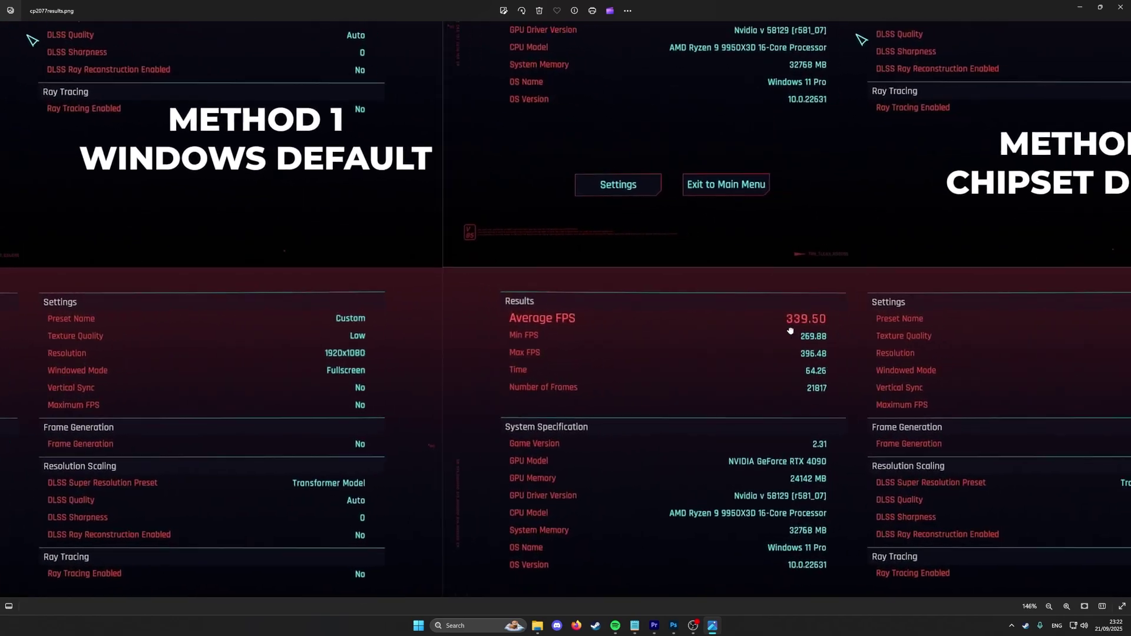
pyautogui.scroll(2, 254, 328)
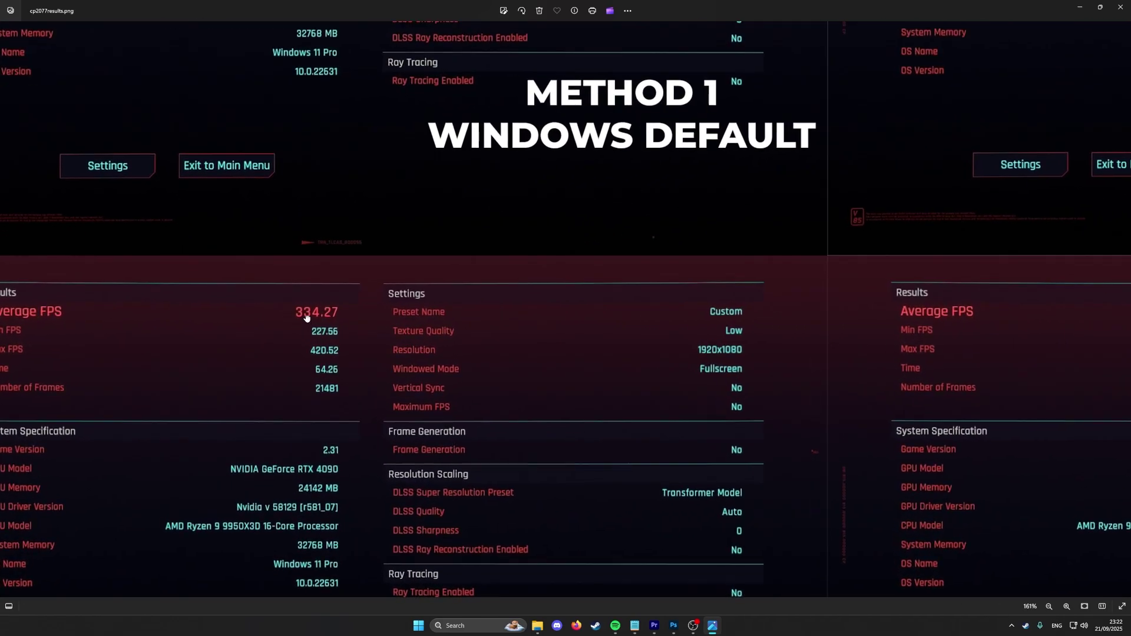
pyautogui.scroll(-4, 770, 435)
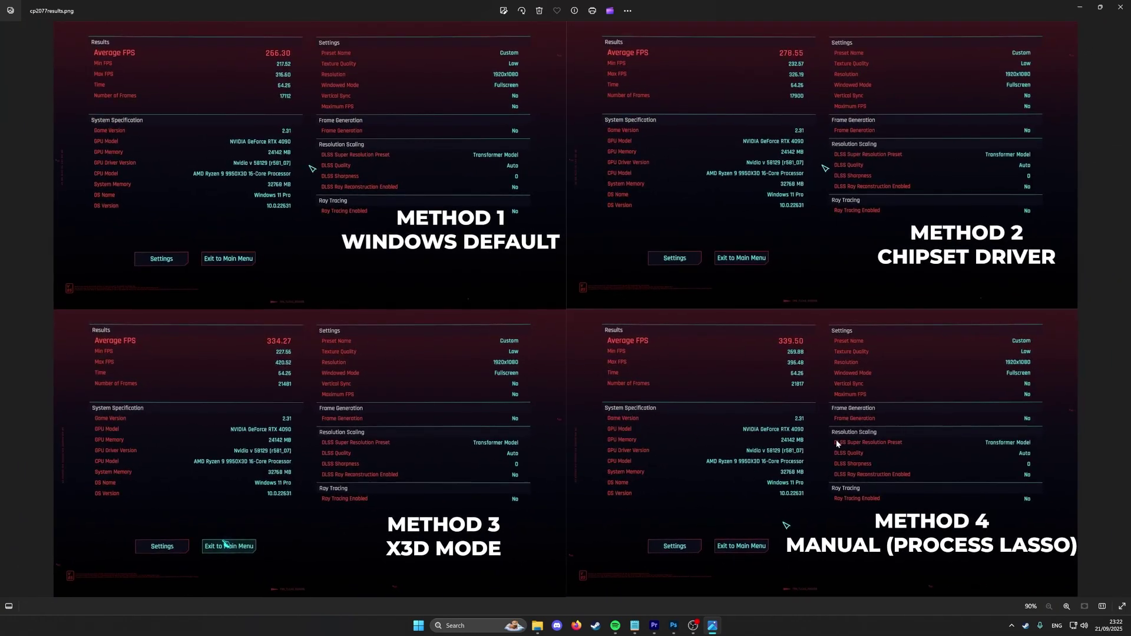